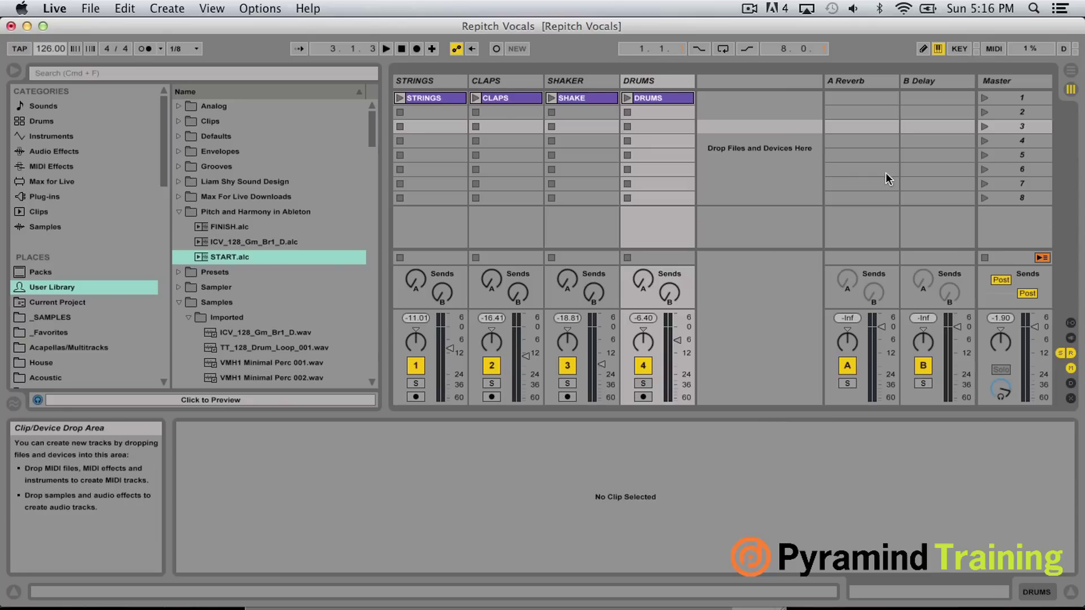
# Launch scene 1 to hear all loops together and inspect the STRINGS clip's sample.
pyautogui.click(985, 97)
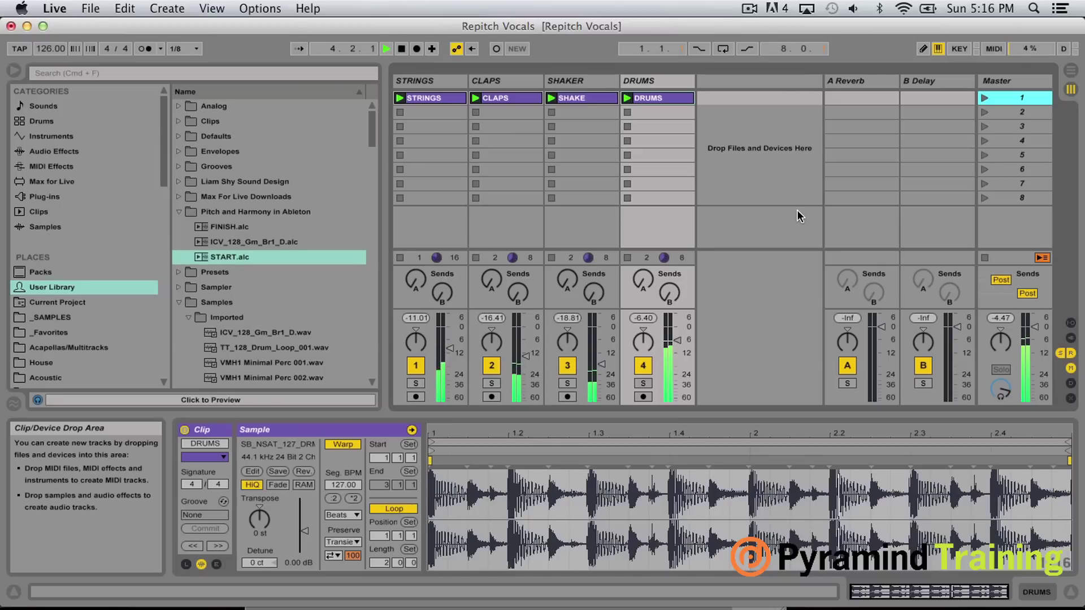
pyautogui.click(454, 100)
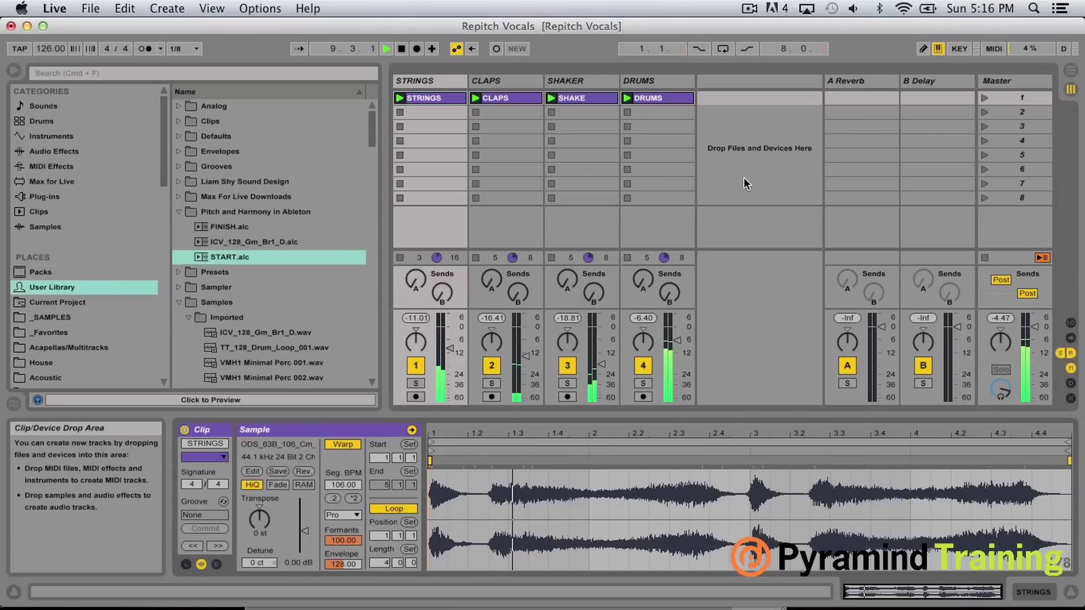
pyautogui.click(744, 179)
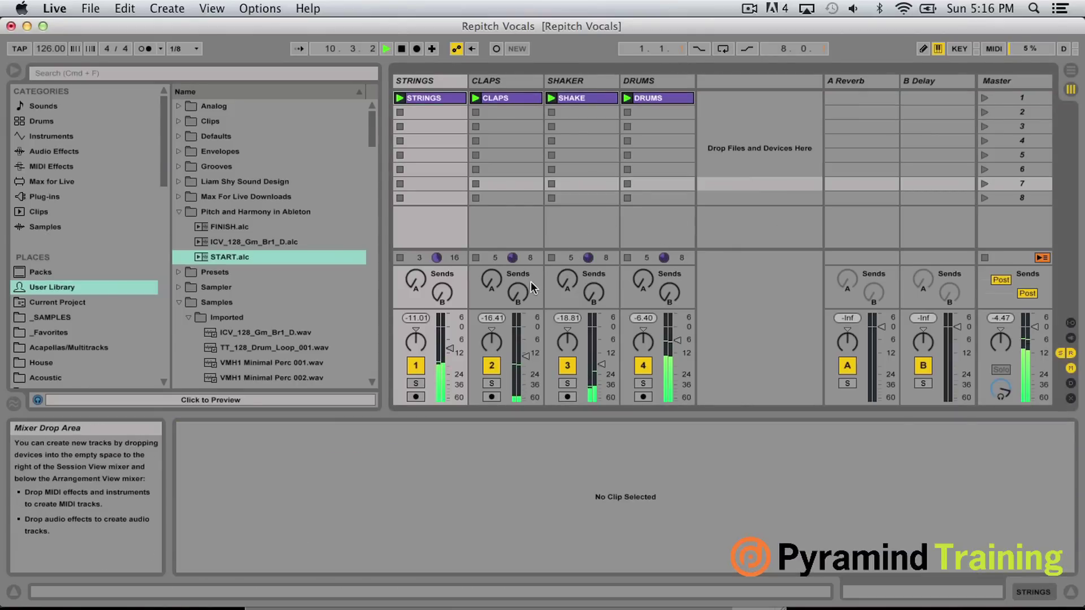
# Load START.alc from the User Library onto a new track and audition its clip alongside the other loops.
pyautogui.doubleClick(219, 256)
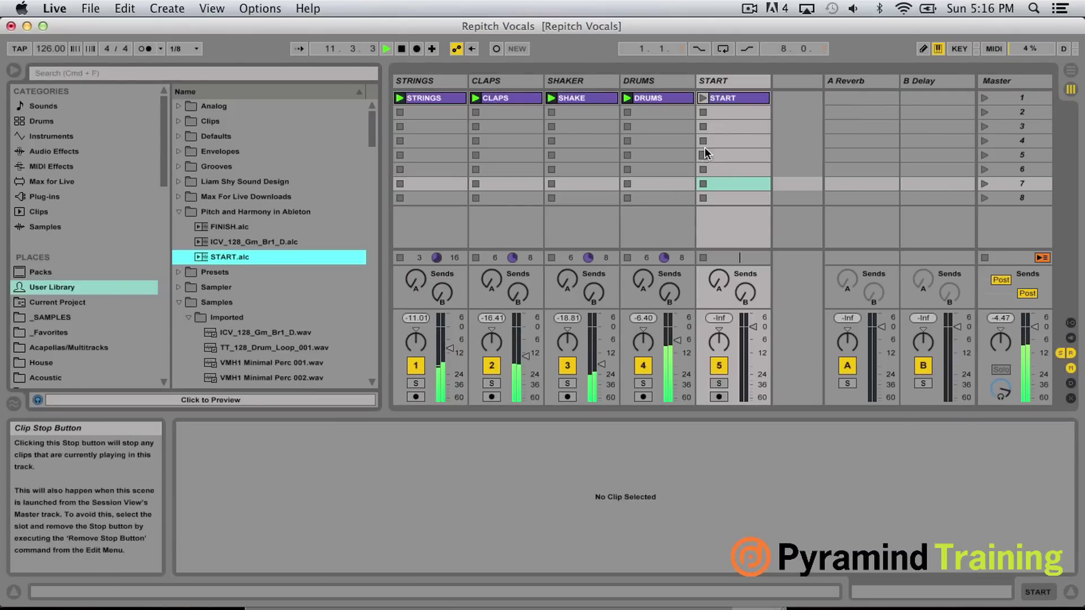
pyautogui.click(702, 97)
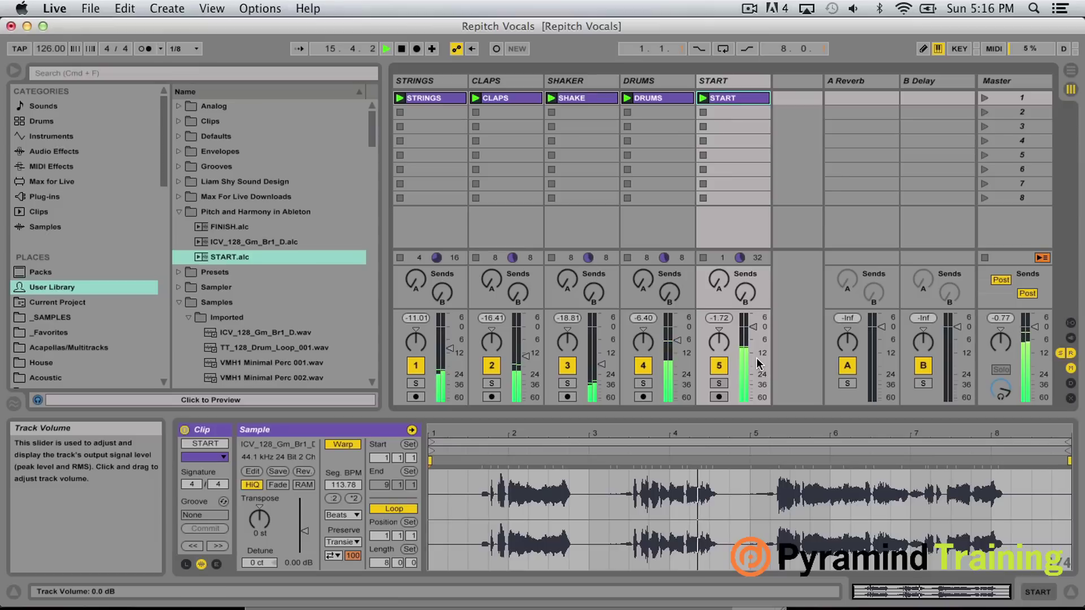
pyautogui.press('space')
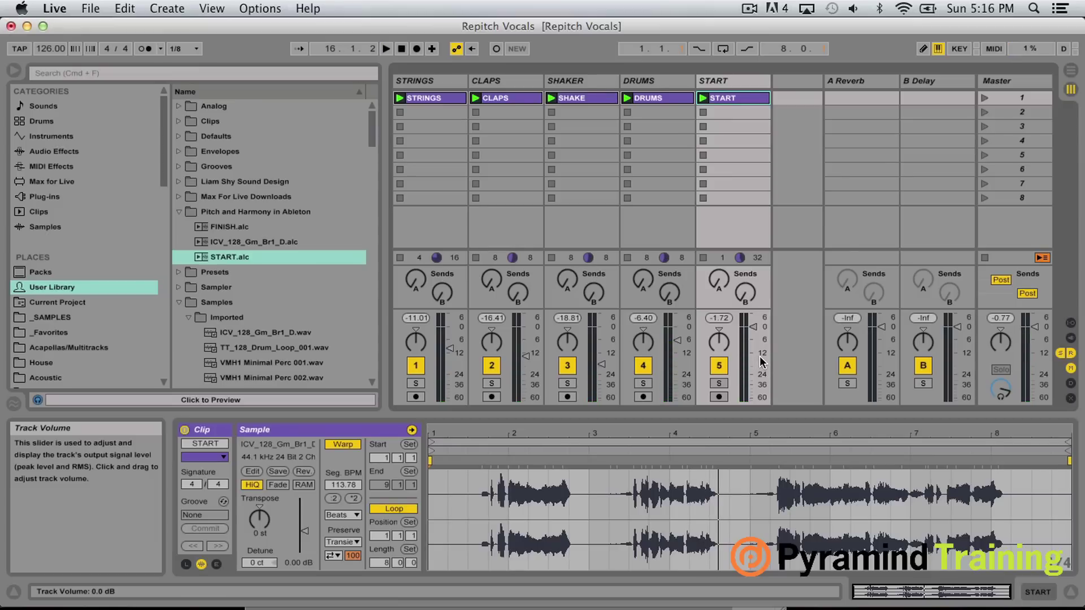
# With the browser hidden, replay the START clip and shorten its loop to run from 1.3.1 to 3.1.1.
pyautogui.press('super+alt+b')
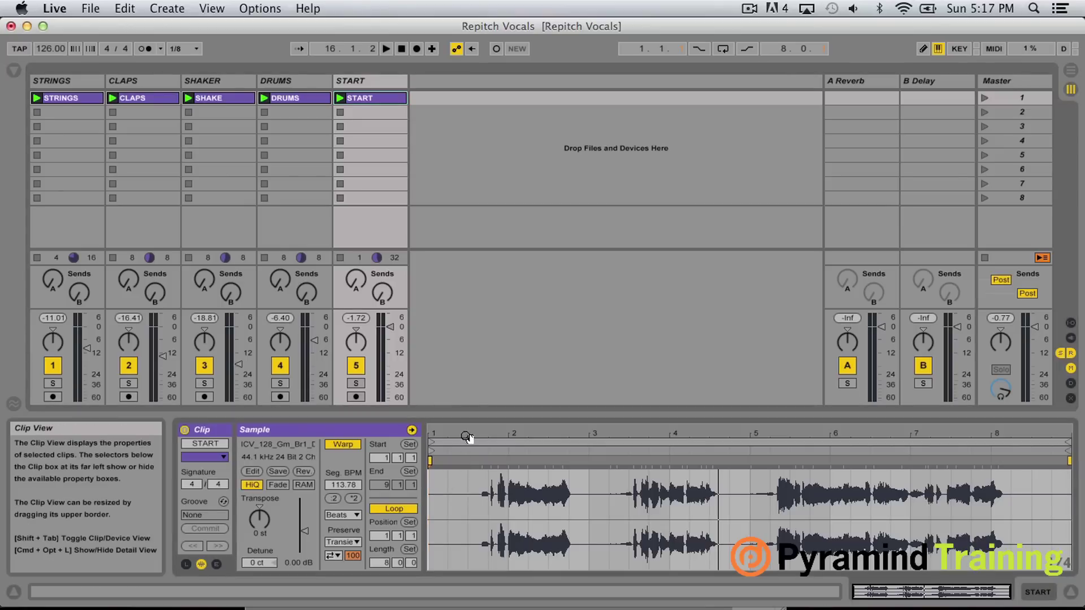
pyautogui.click(339, 98)
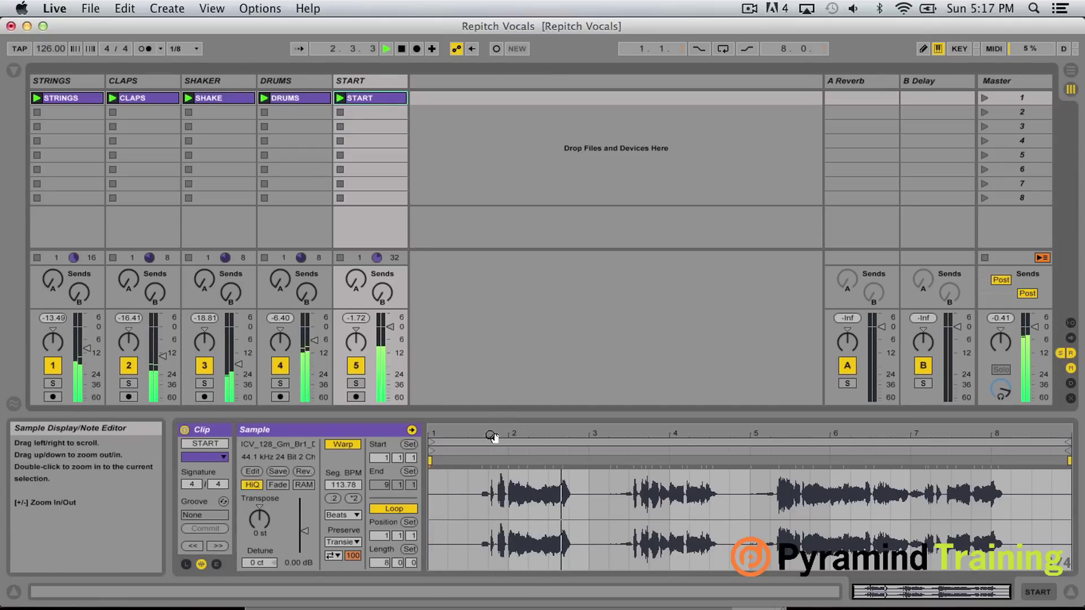
pyautogui.press('space')
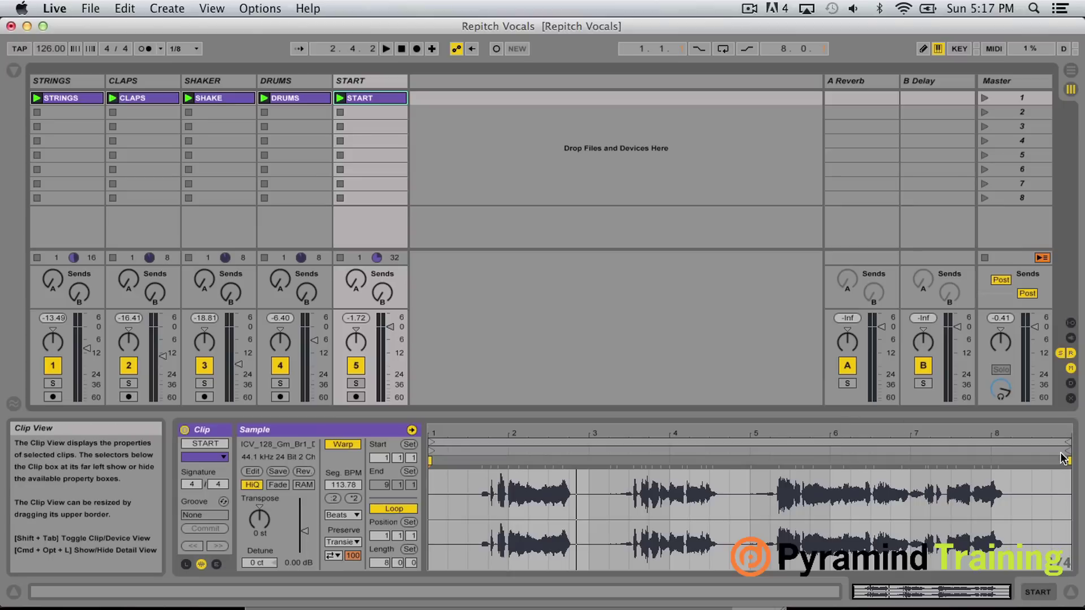
pyautogui.moveTo(1062, 459); pyautogui.dragTo(589, 466)
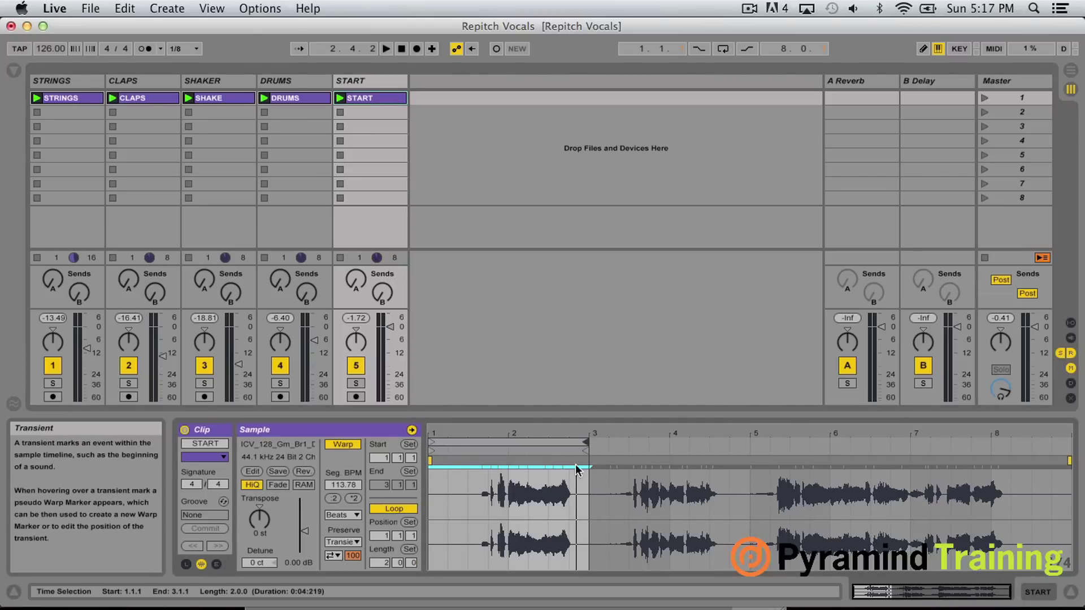
pyautogui.moveTo(431, 451); pyautogui.dragTo(462, 451)
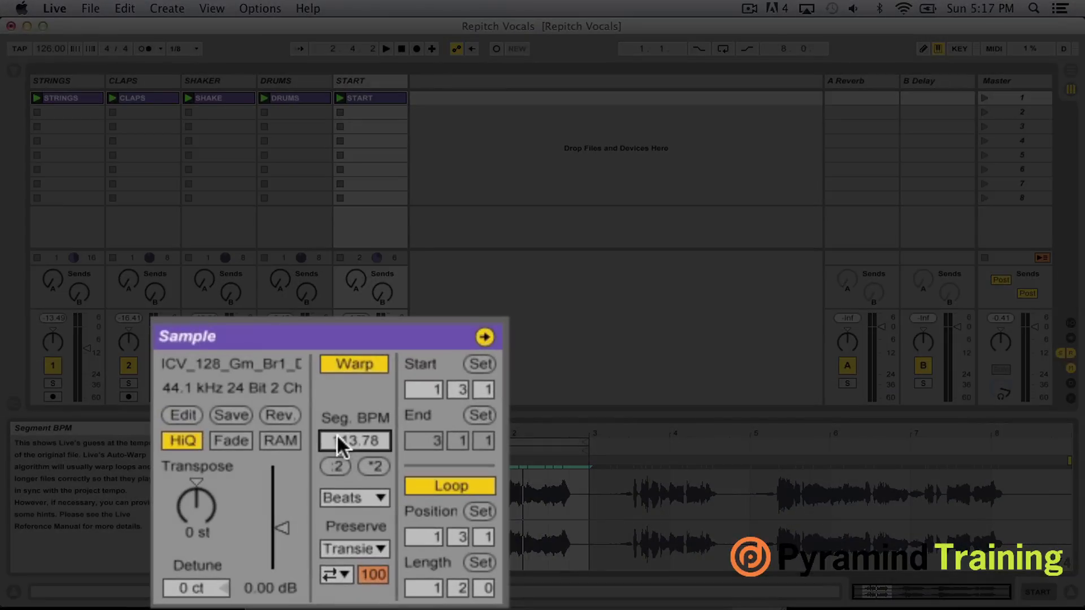
# Set the START clip's segment BPM to 128.
pyautogui.click(338, 439)
pyautogui.write('126')
pyautogui.press('Return')
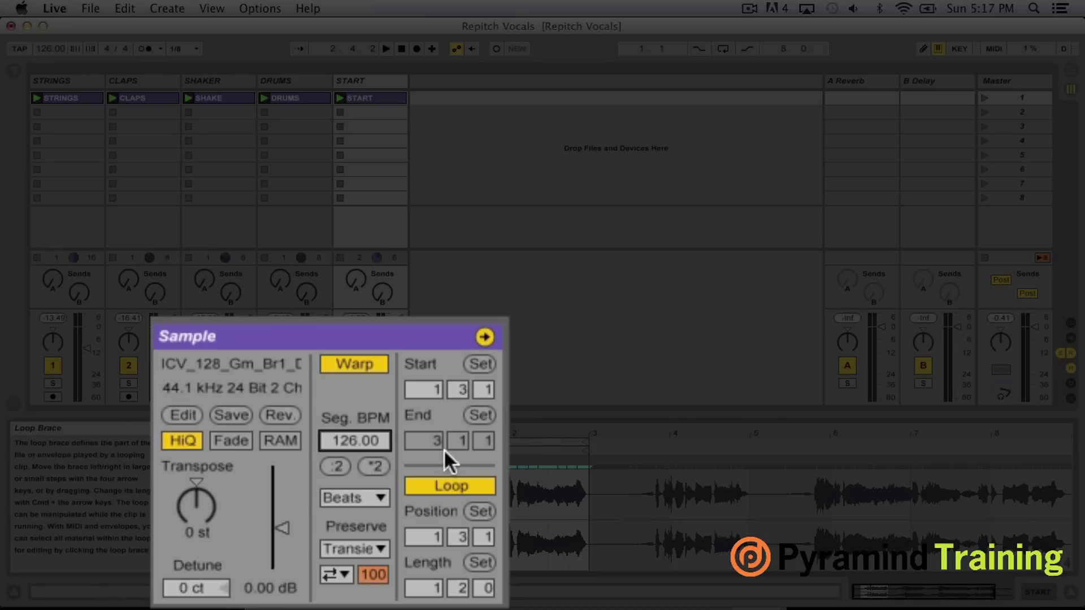
pyautogui.write('128')
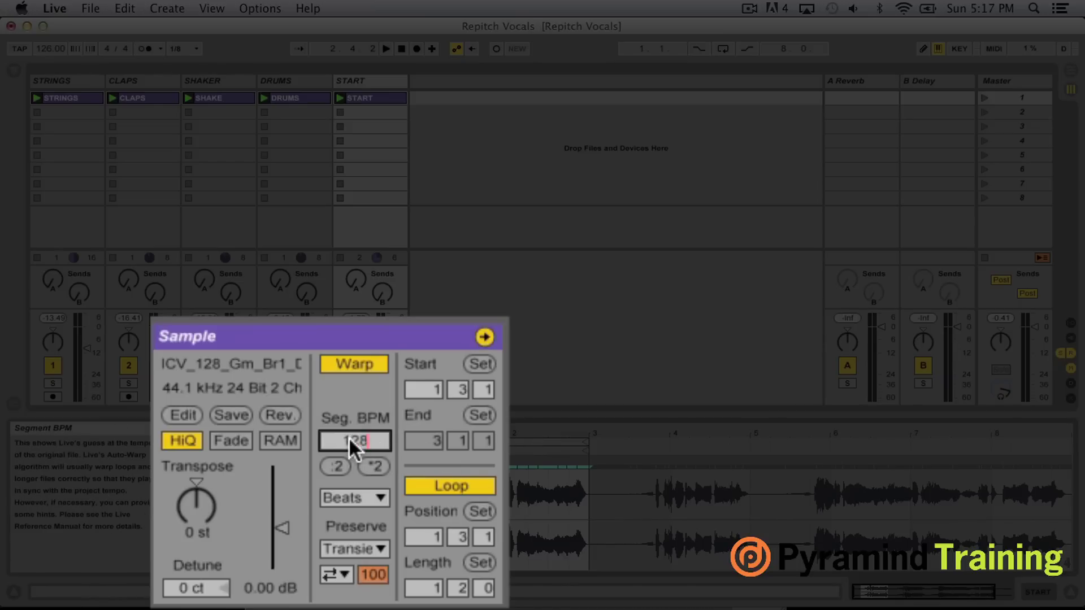
pyautogui.press('Return')
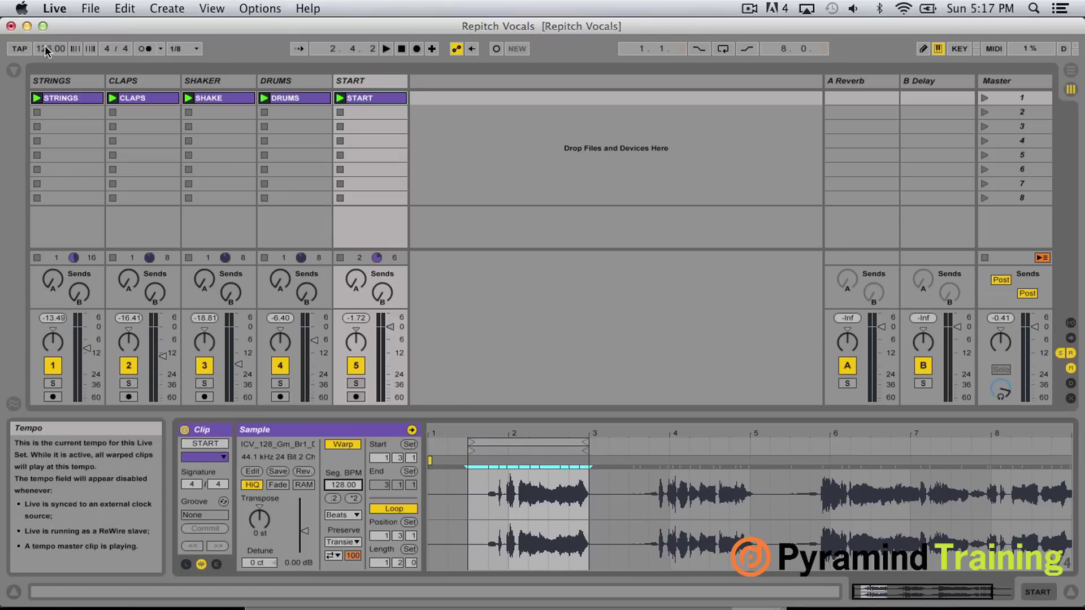
pyautogui.moveTo(565, 427); pyautogui.dragTo(565, 434)
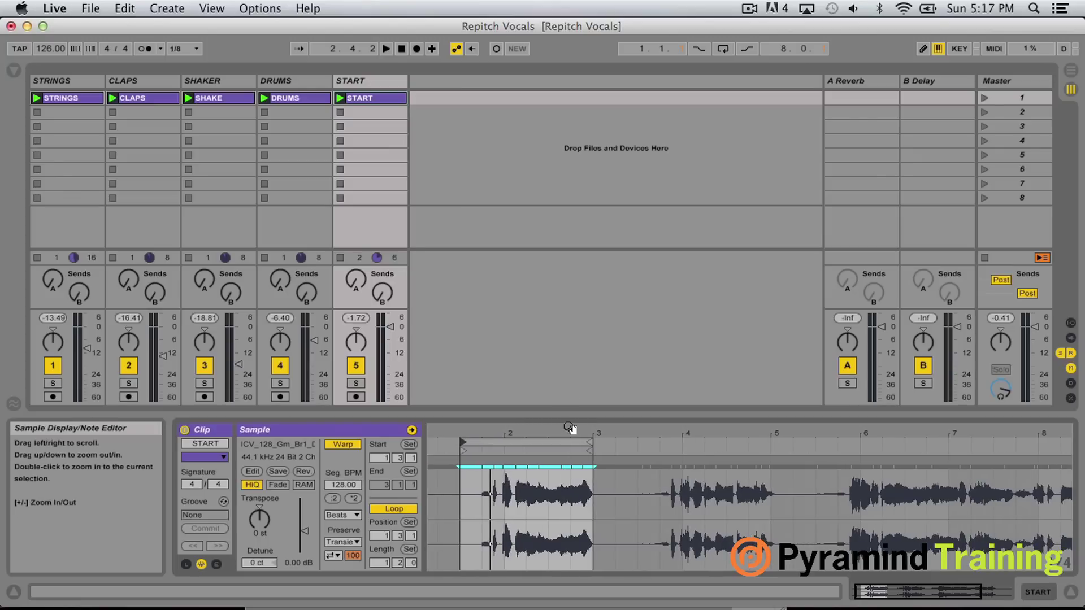
# Change the START clip's warp mode to Complex Pro and audition it with the other loops.
pyautogui.click(355, 515)
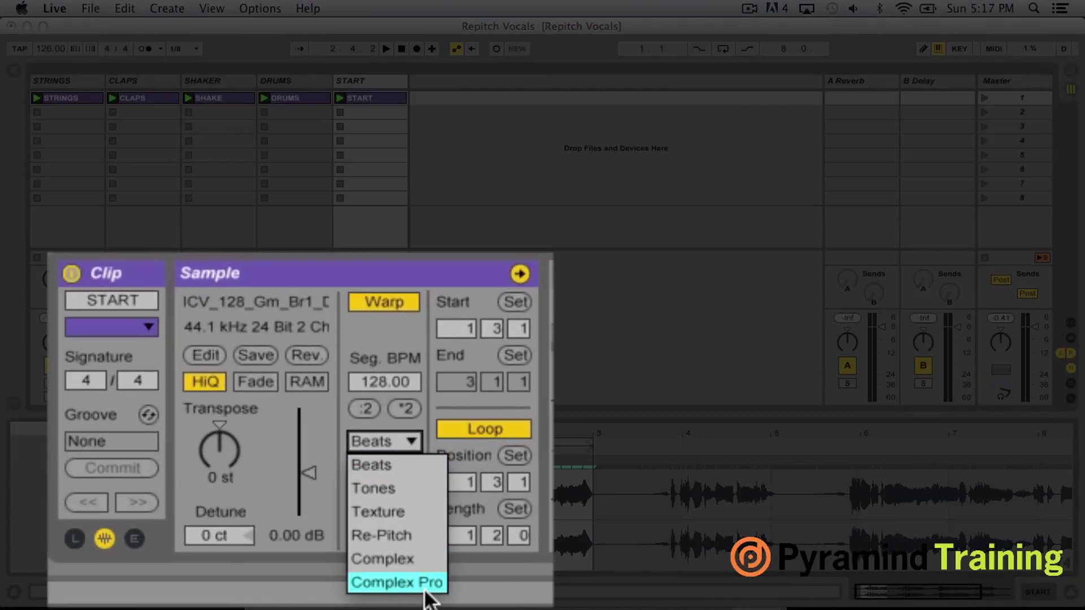
pyautogui.click(425, 583)
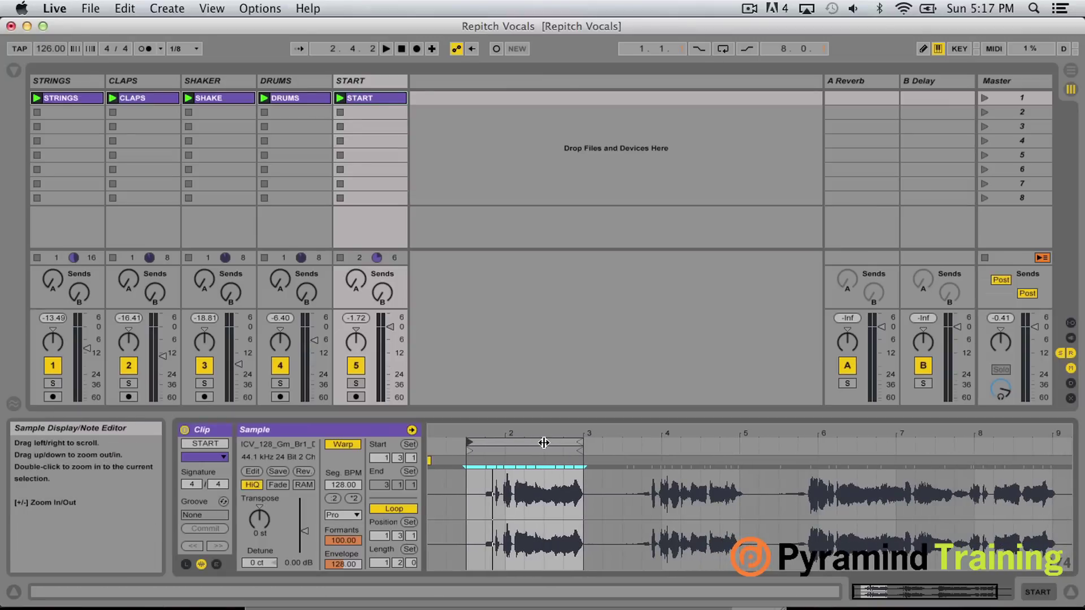
pyautogui.press('space')
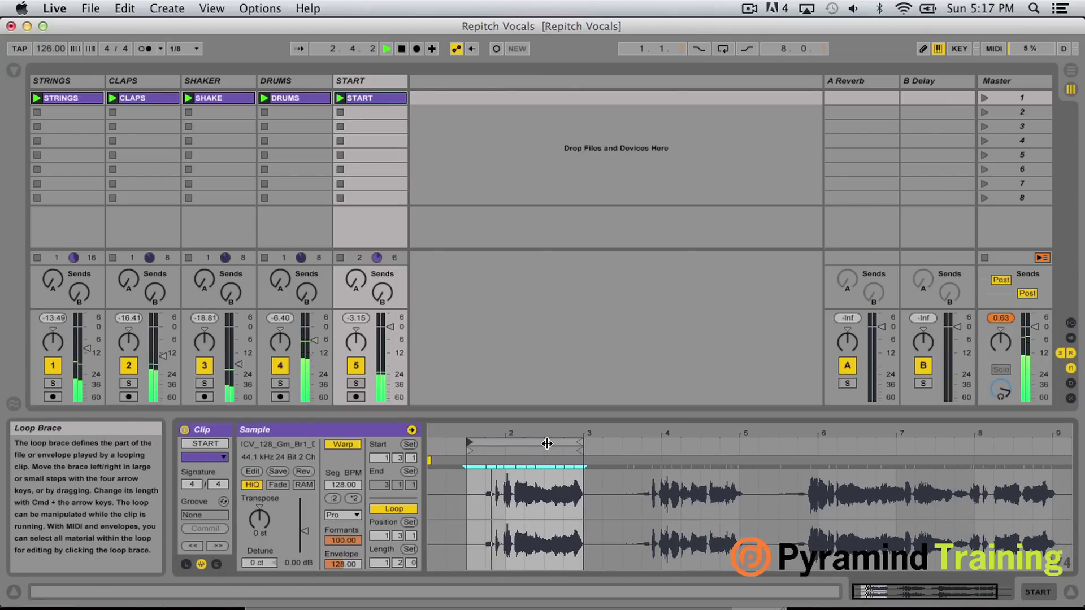
pyautogui.press('space')
# Extend the START clip's loop length to two full bars (2.0.0), keeping its start at 1.3.1.
pyautogui.click(383, 564)
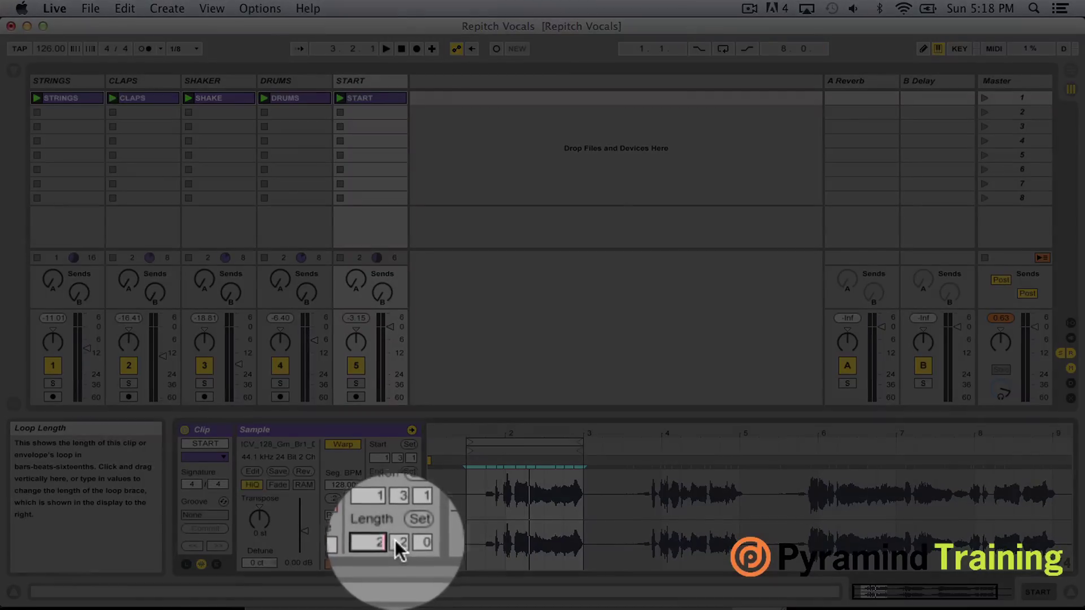
pyautogui.press('Return')
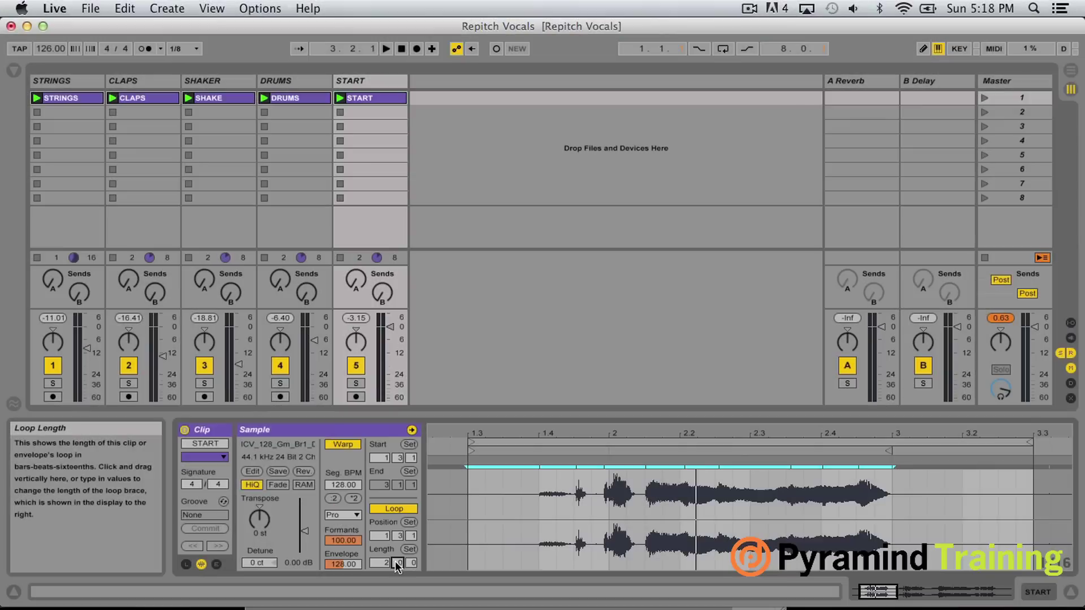
pyautogui.moveTo(585, 434); pyautogui.dragTo(545, 438)
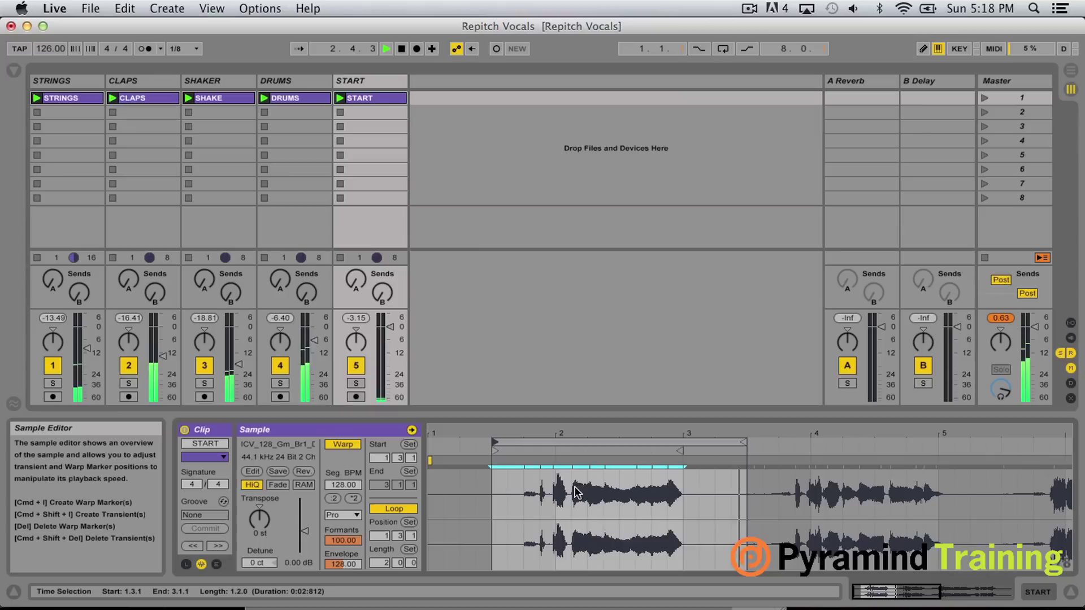
# Lower the START track's volume to about -5.5 dB while the loops play, and stop playback.
pyautogui.click(689, 494)
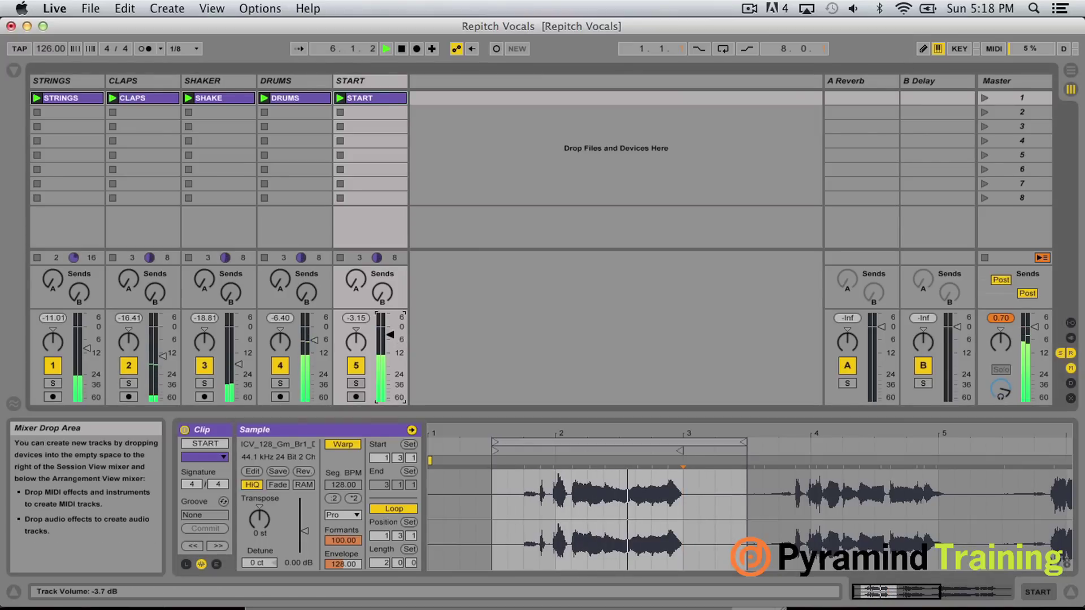
pyautogui.moveTo(390, 329); pyautogui.dragTo(389, 343)
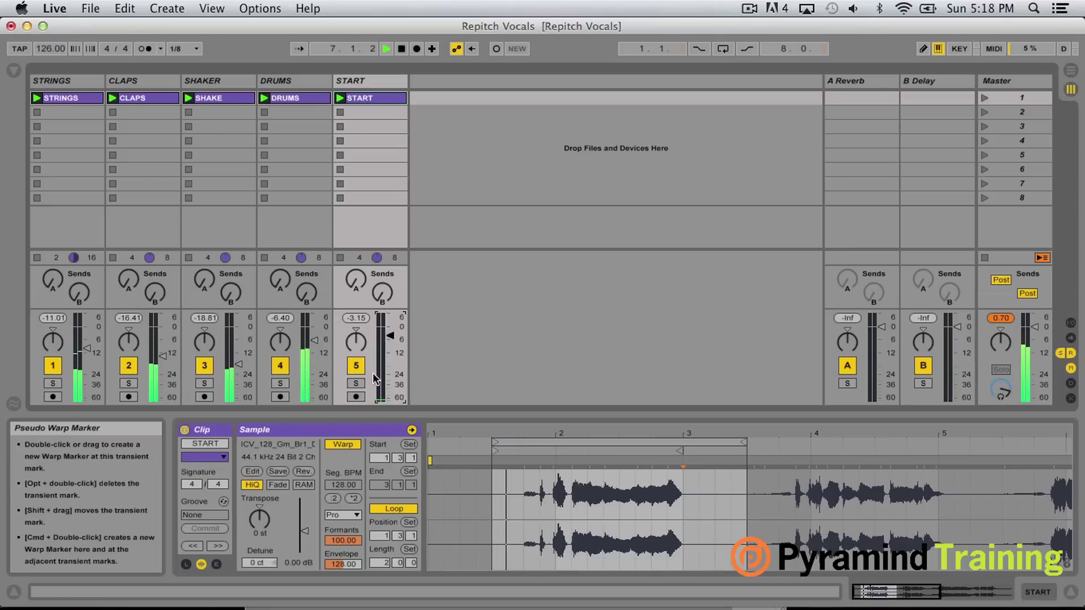
pyautogui.press('space')
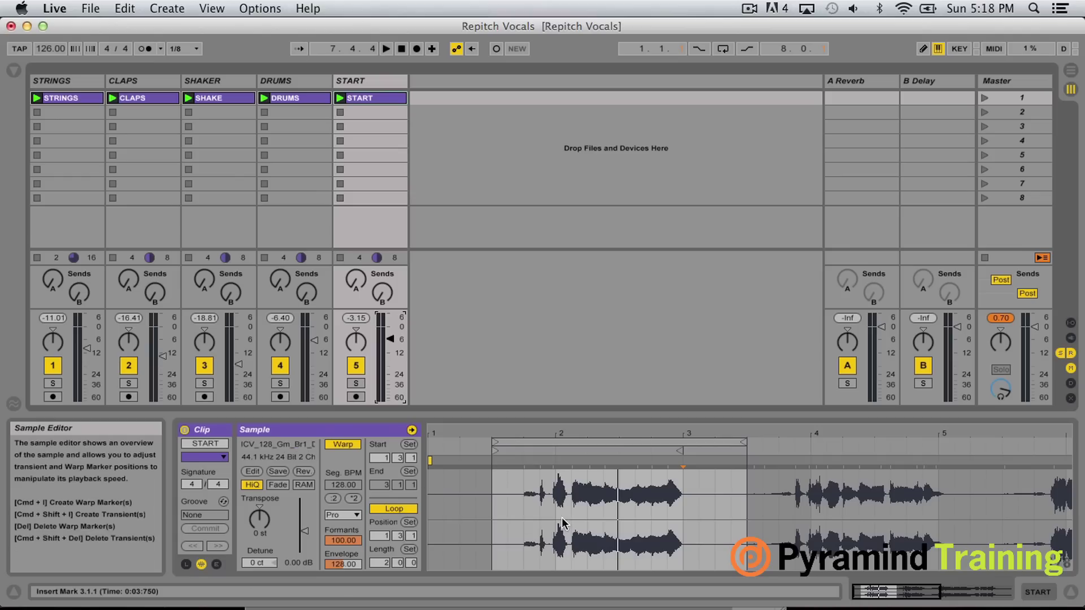
# Review the STRINGS clip's sample, return to the START clip and lower its track volume slightly further.
pyautogui.click(87, 97)
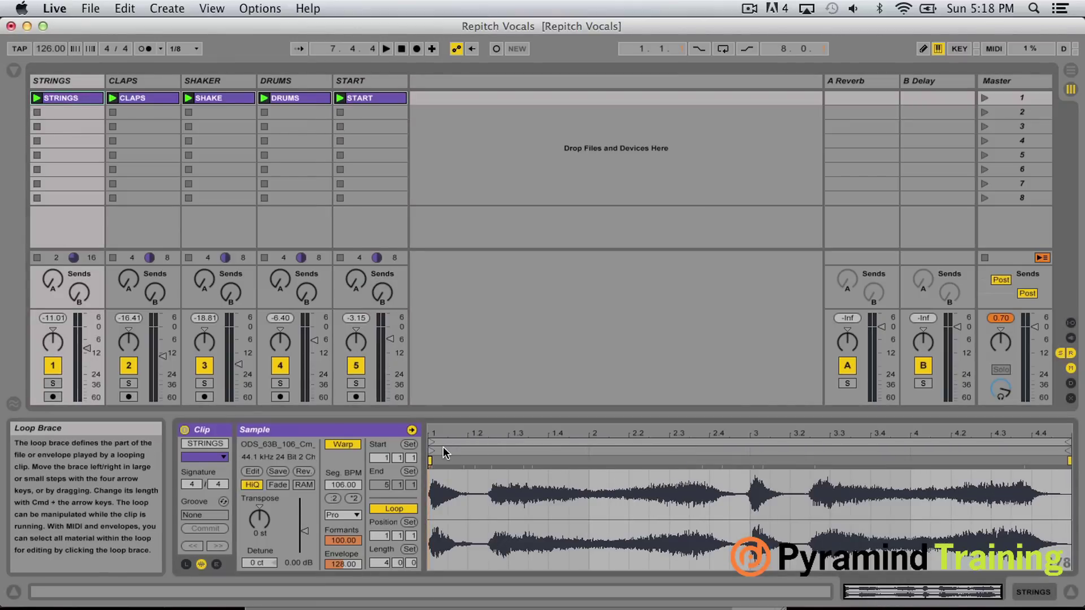
pyautogui.click(378, 97)
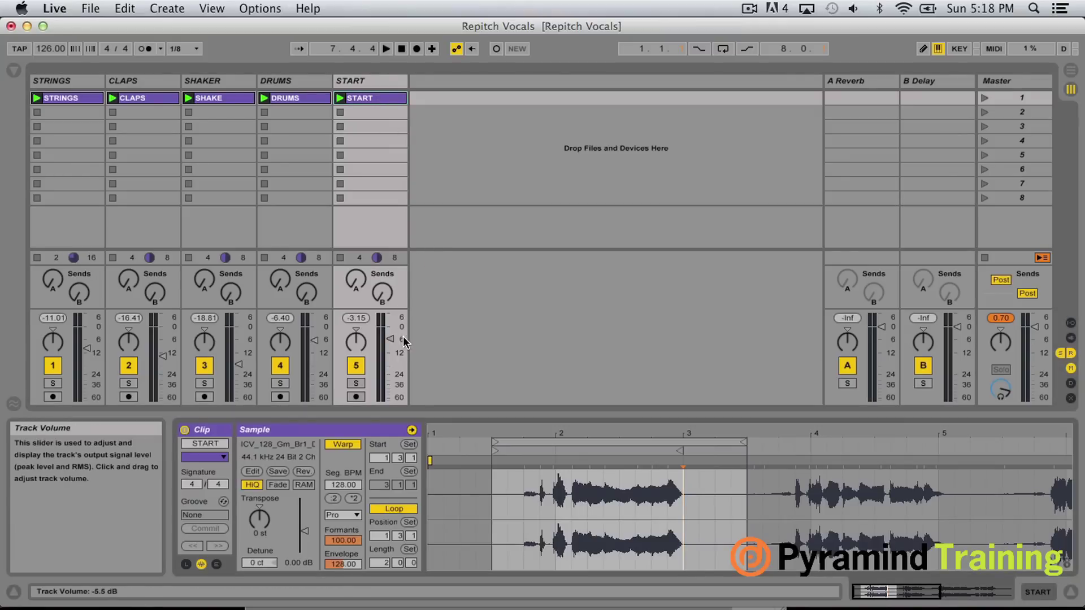
pyautogui.moveTo(390, 340); pyautogui.dragTo(394, 343)
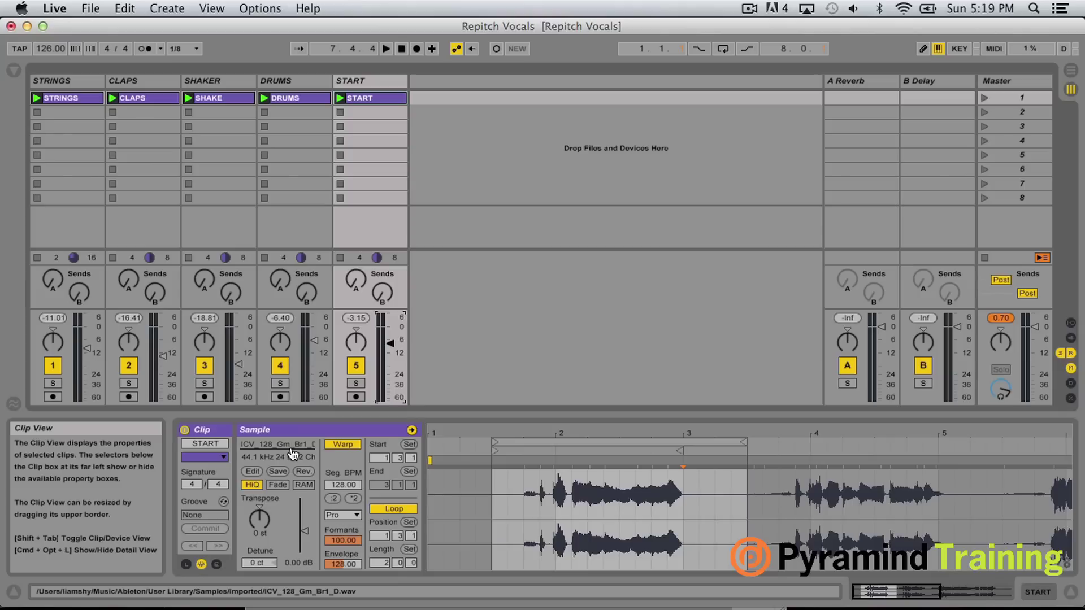
# Transpose the START clip up 5 semitones and raise its track volume to just below 0 dB while auditioning it.
pyautogui.moveTo(259, 518); pyautogui.dragTo(259, 514)
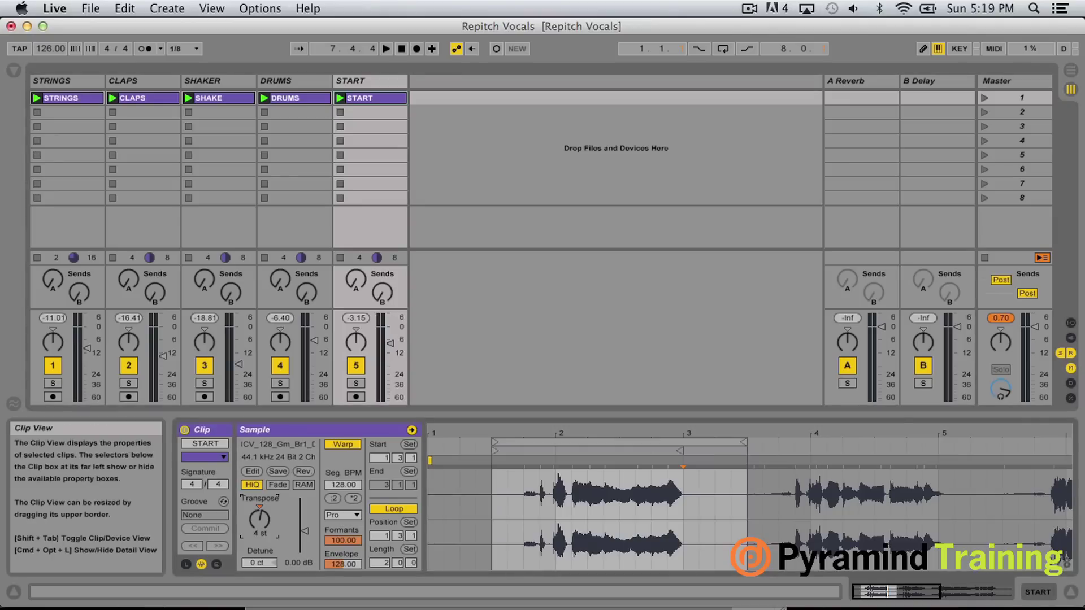
pyautogui.press('space')
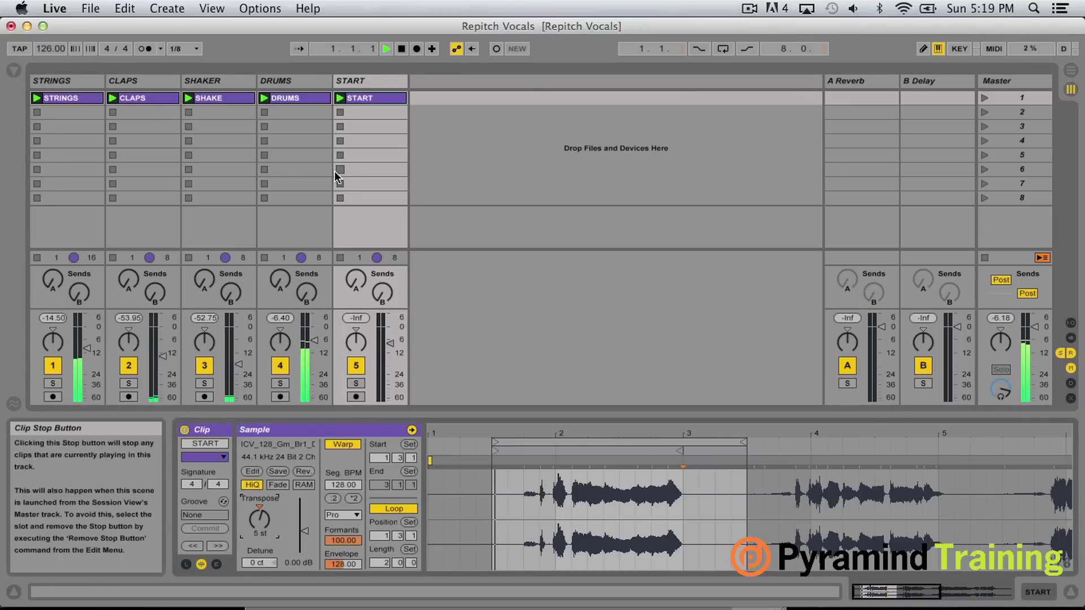
pyautogui.moveTo(390, 343); pyautogui.dragTo(390, 329)
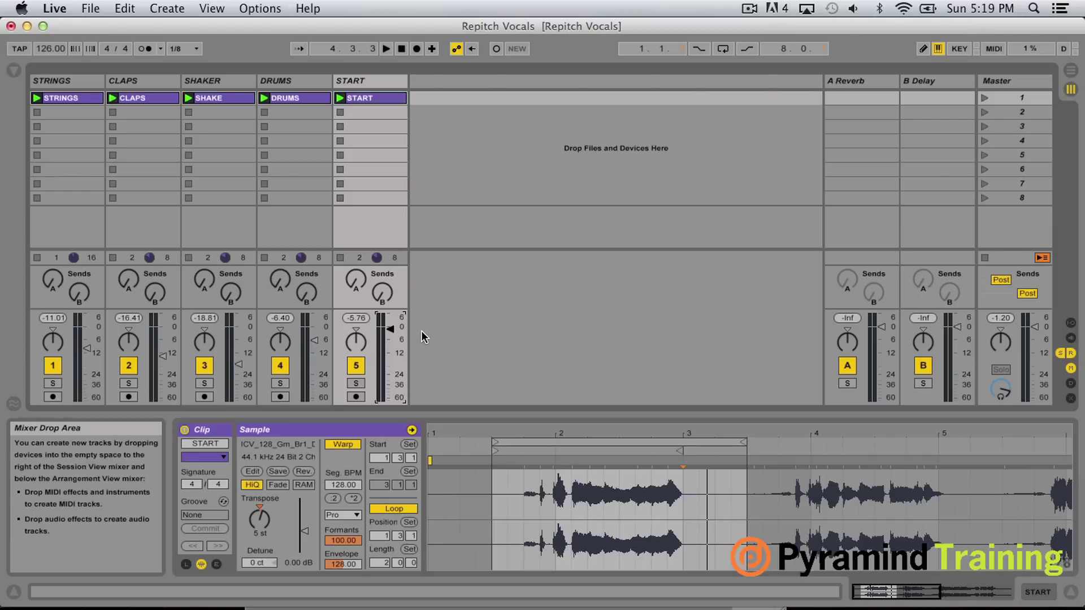
# Search the browser for NECTAR and add iZotope Nectar 2 to the START track, hiding the browser again.
pyautogui.press('super+f')
pyautogui.write('NECTAR')
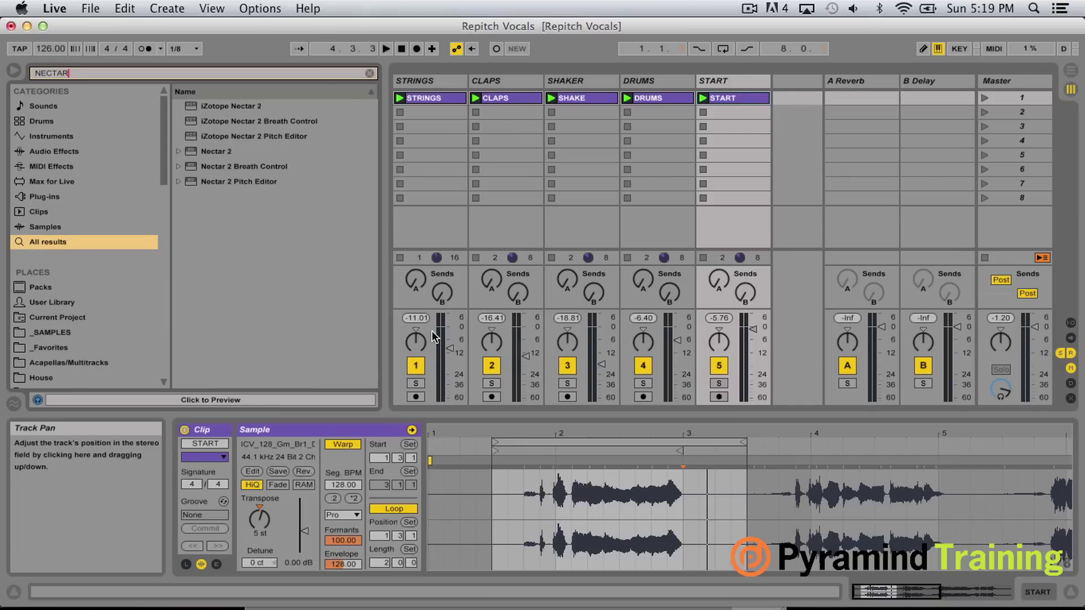
pyautogui.moveTo(219, 112); pyautogui.dragTo(726, 143)
pyautogui.press('super+alt+b')
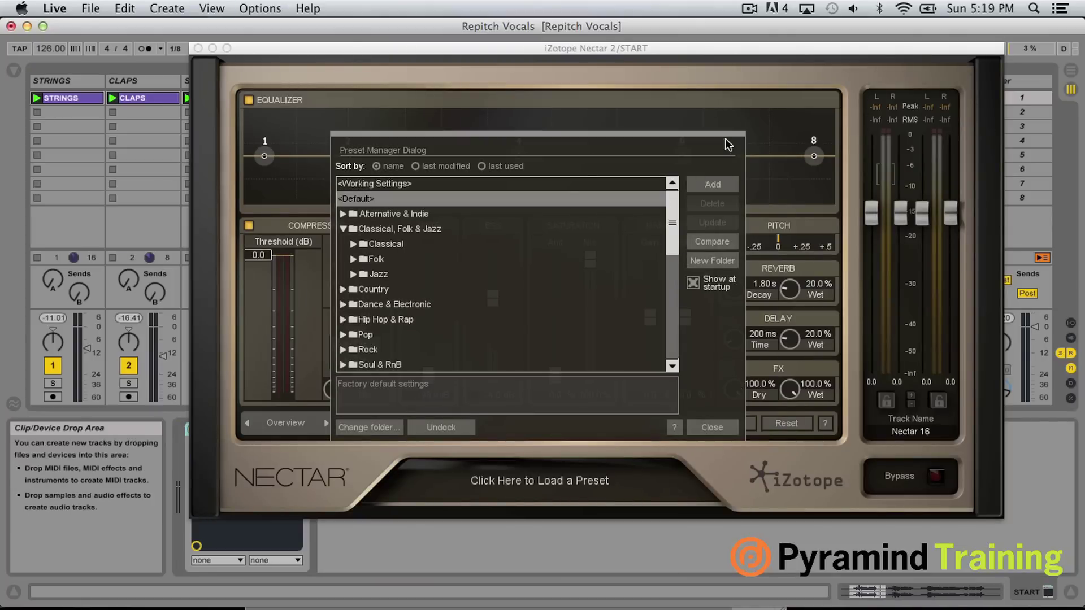
# Look through Nectar 2's preset folders and close the preset manager without loading a preset.
pyautogui.scroll(-5, 503, 243)
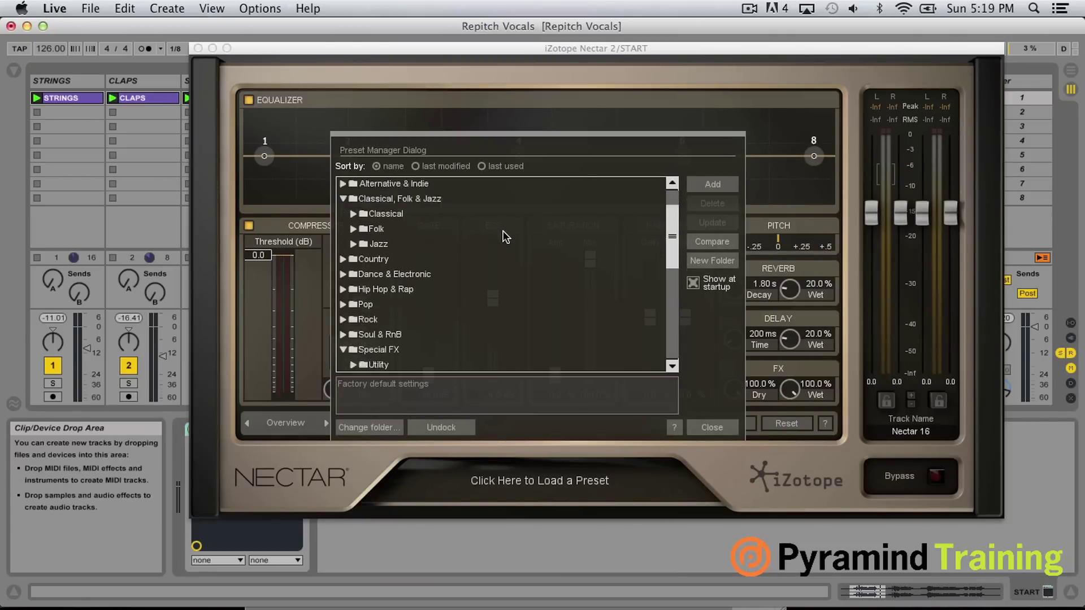
pyautogui.scroll(-3, 509, 254)
pyautogui.scroll(8, 497, 272)
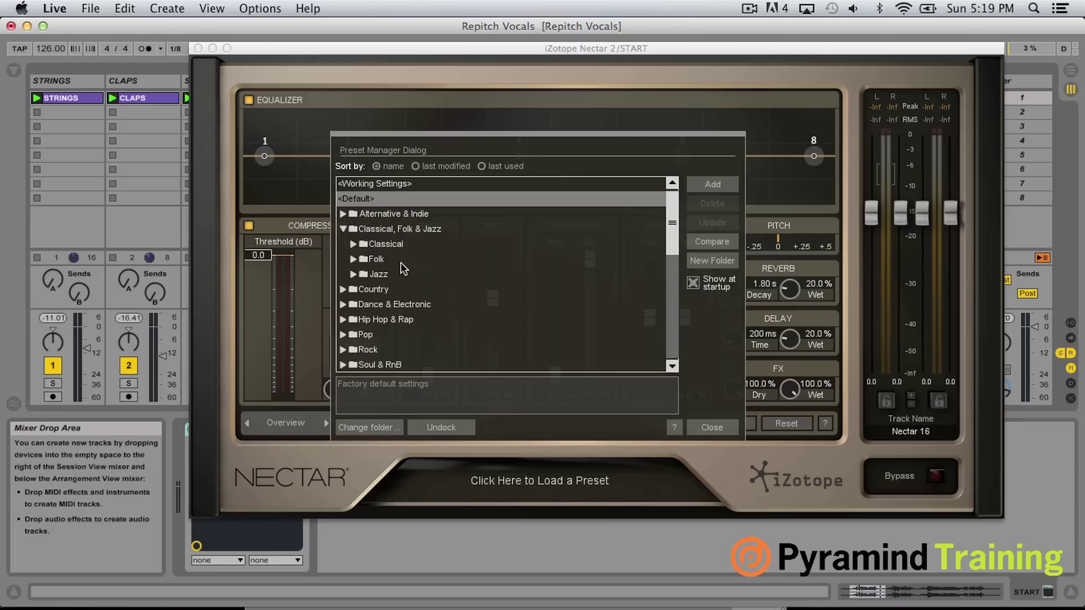
pyautogui.click(708, 426)
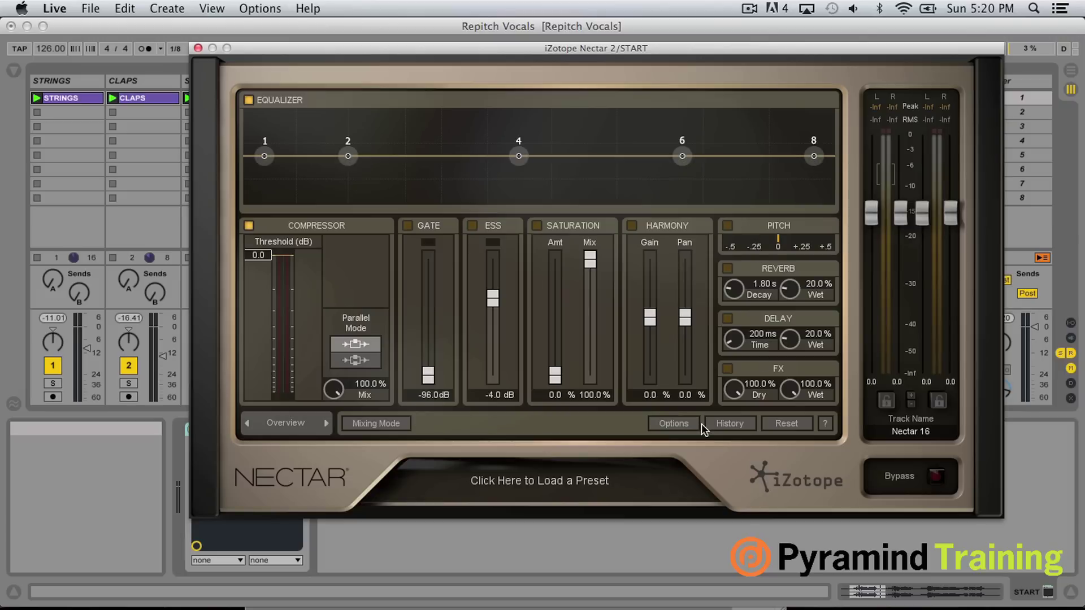
# Switch Nectar 2 to its Advanced view and enable the Harmony module.
pyautogui.click(270, 422)
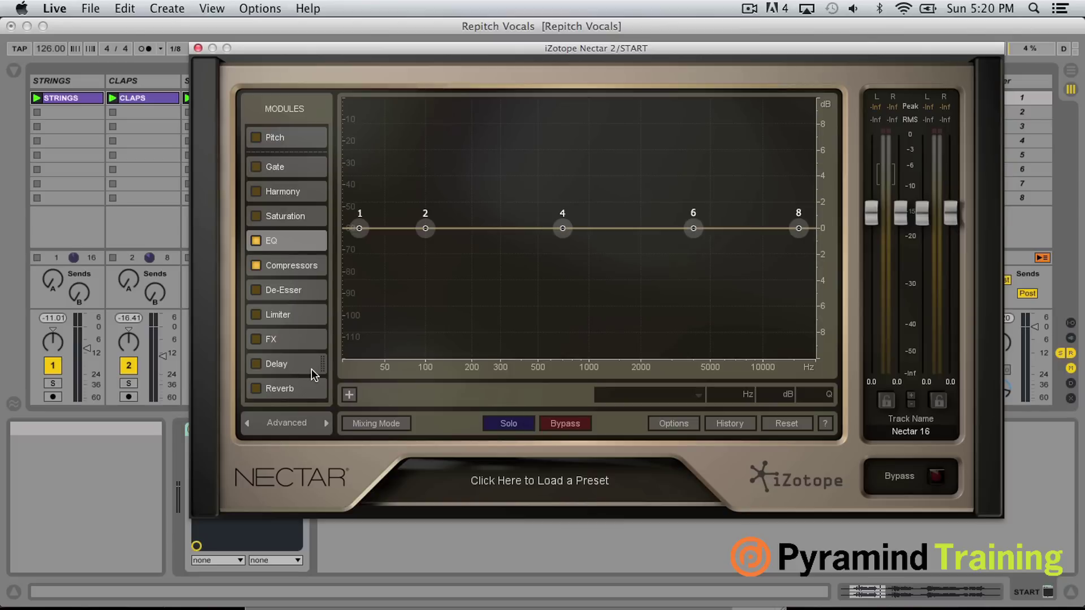
pyautogui.click(295, 192)
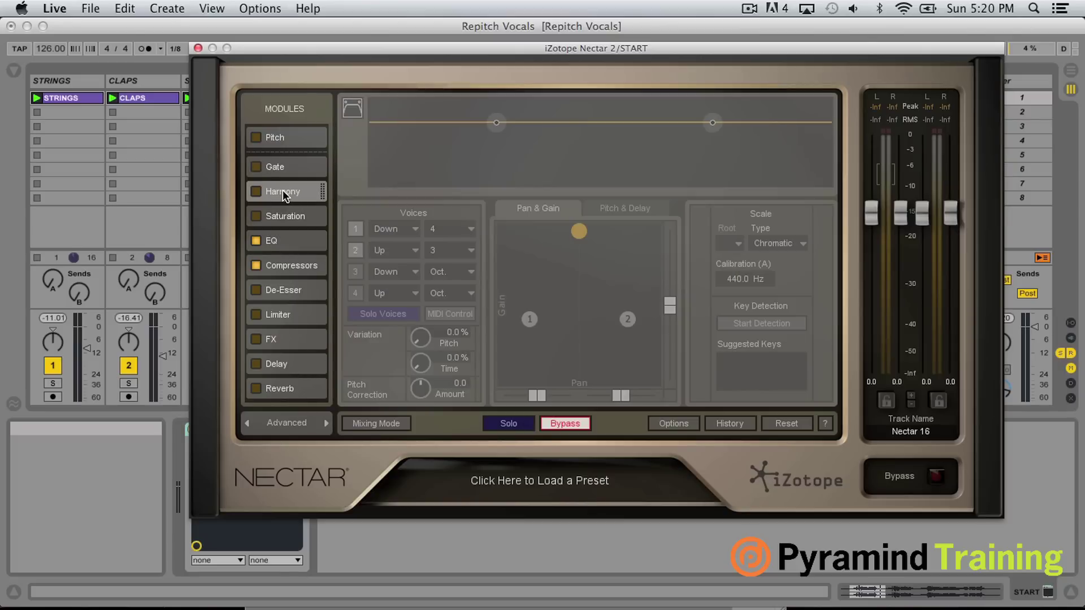
pyautogui.click(256, 191)
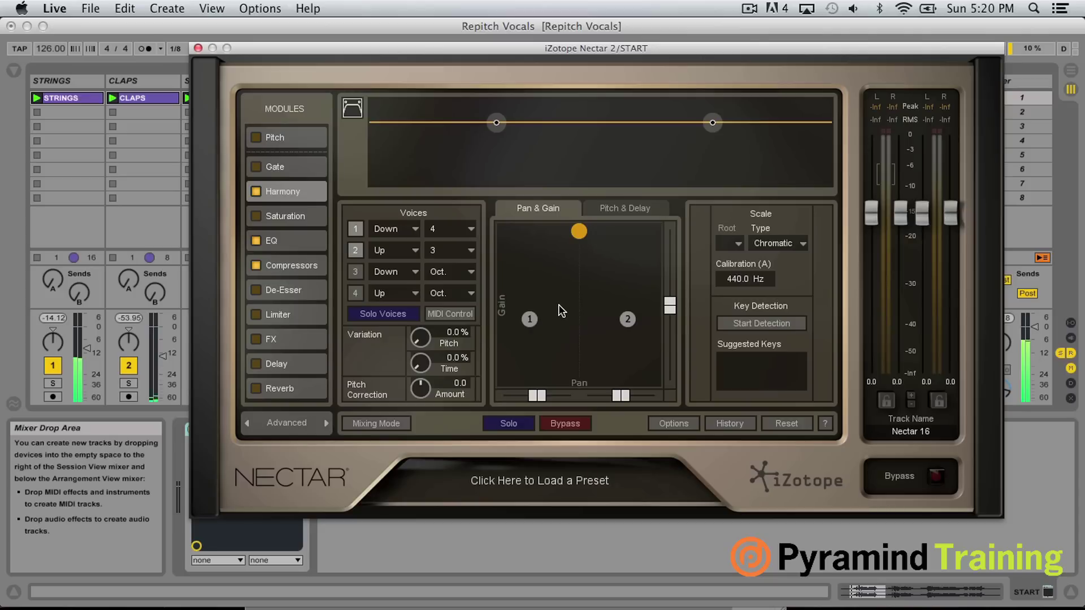
# Raise harmony voices 1 and 2 to 0.0 dB, set voice 1 an octave down and pan it to about -27.6 %.
pyautogui.moveTo(530, 320); pyautogui.dragTo(531, 239)
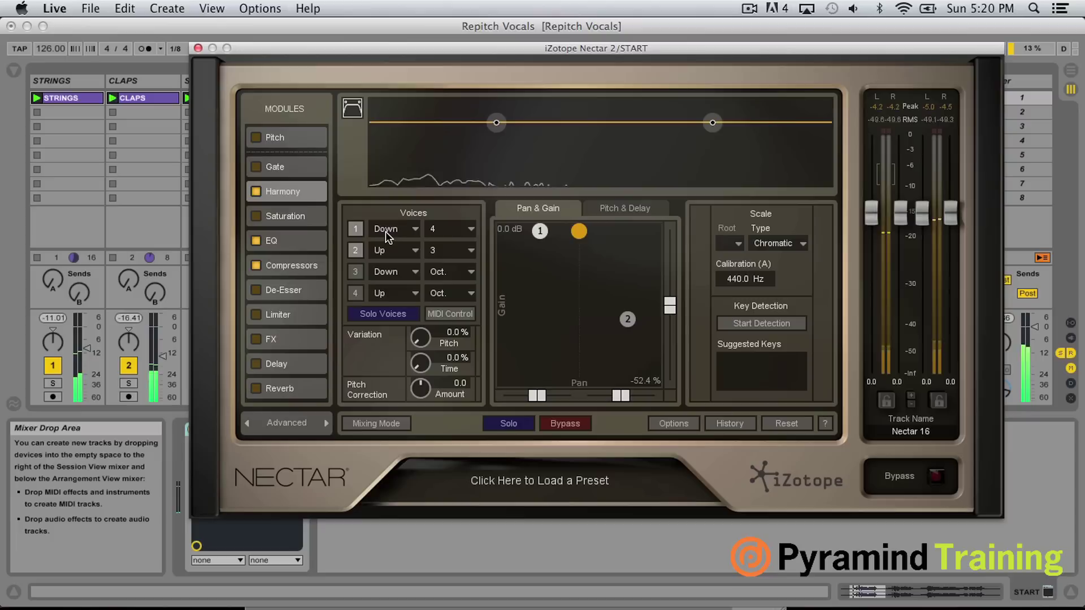
pyautogui.moveTo(616, 310); pyautogui.dragTo(611, 222)
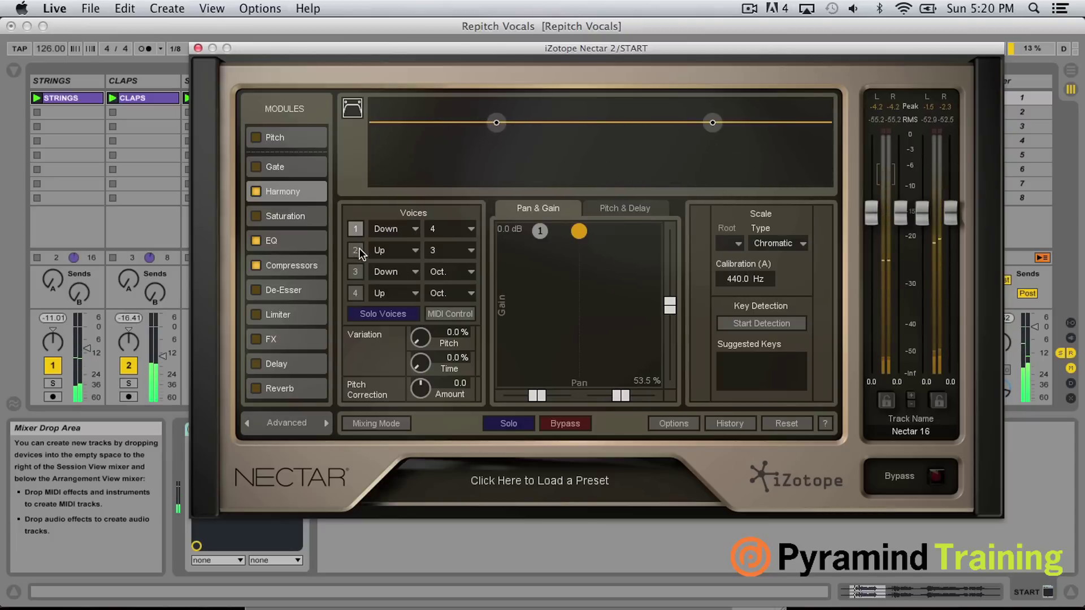
pyautogui.click(458, 231)
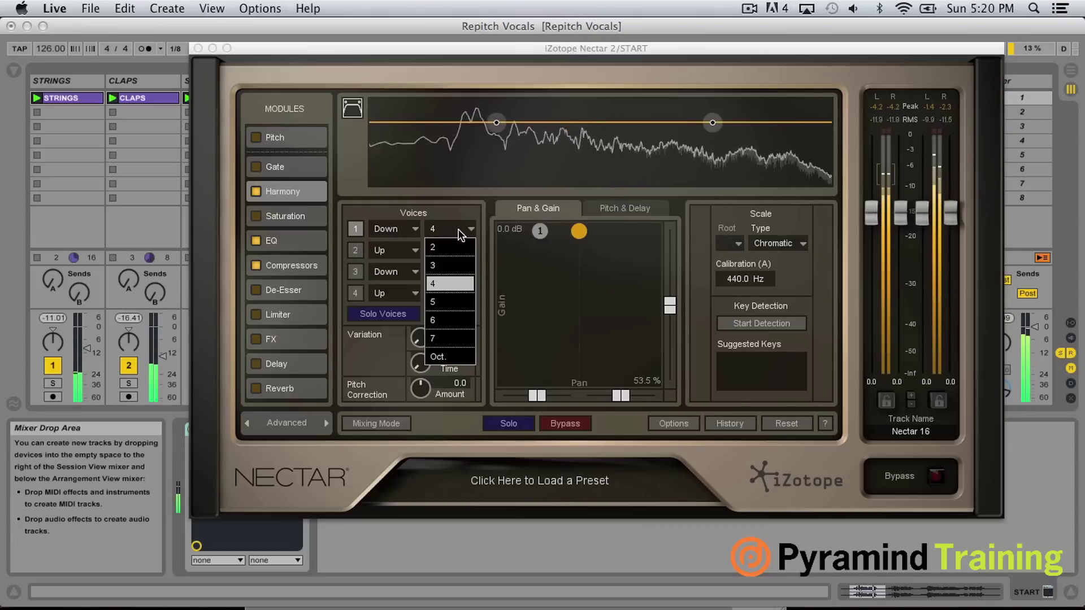
pyautogui.click(446, 356)
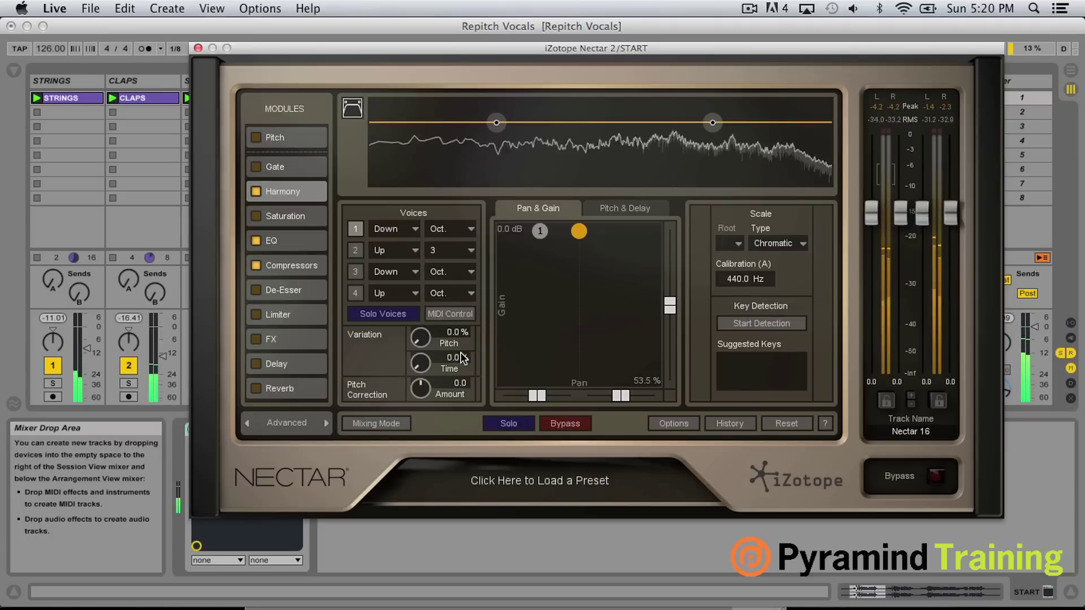
pyautogui.moveTo(547, 232); pyautogui.dragTo(559, 231)
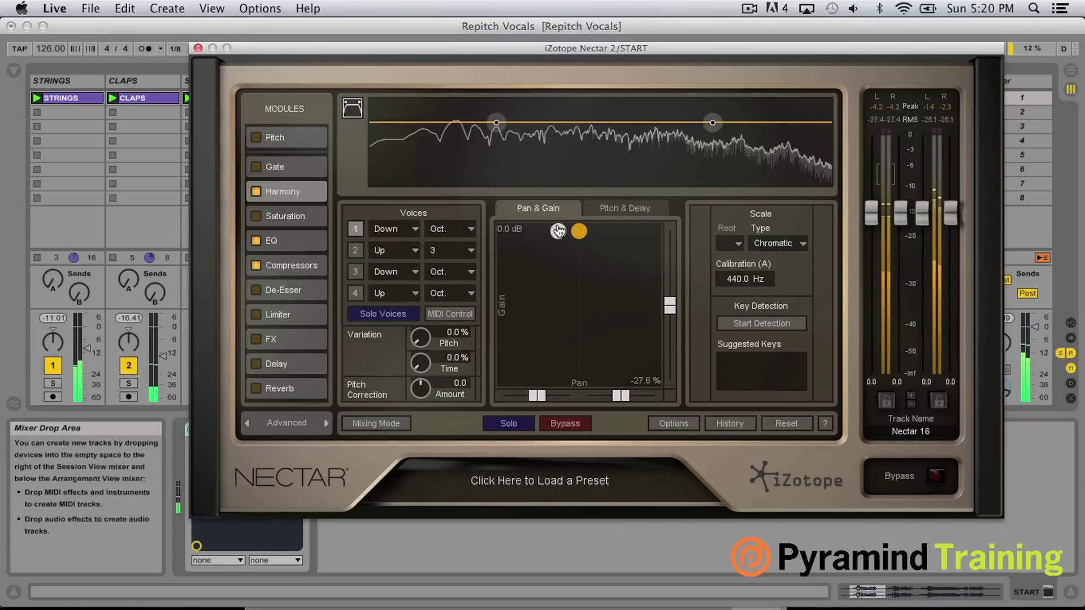
# Set harmony voice 2 to Unison and pan it closer to the centre on the right side.
pyautogui.click(402, 249)
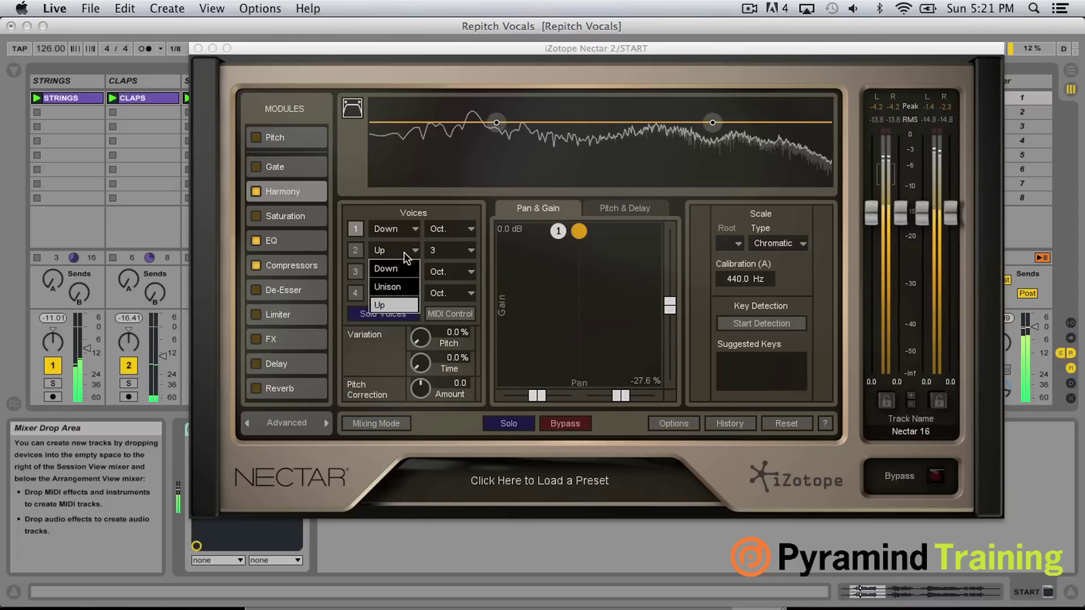
pyautogui.click(403, 288)
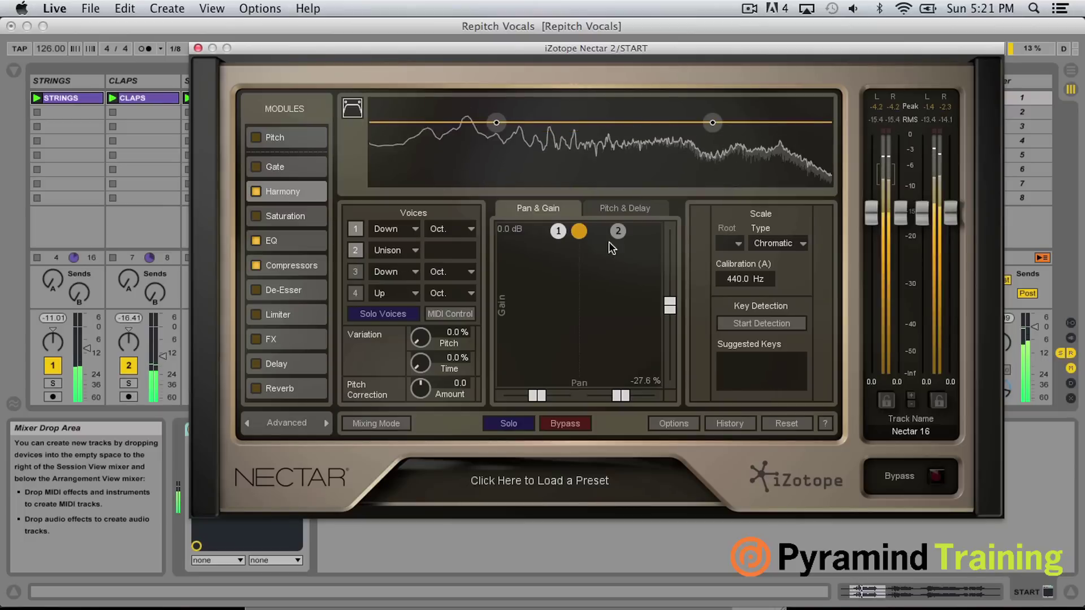
pyautogui.moveTo(618, 231); pyautogui.dragTo(601, 234)
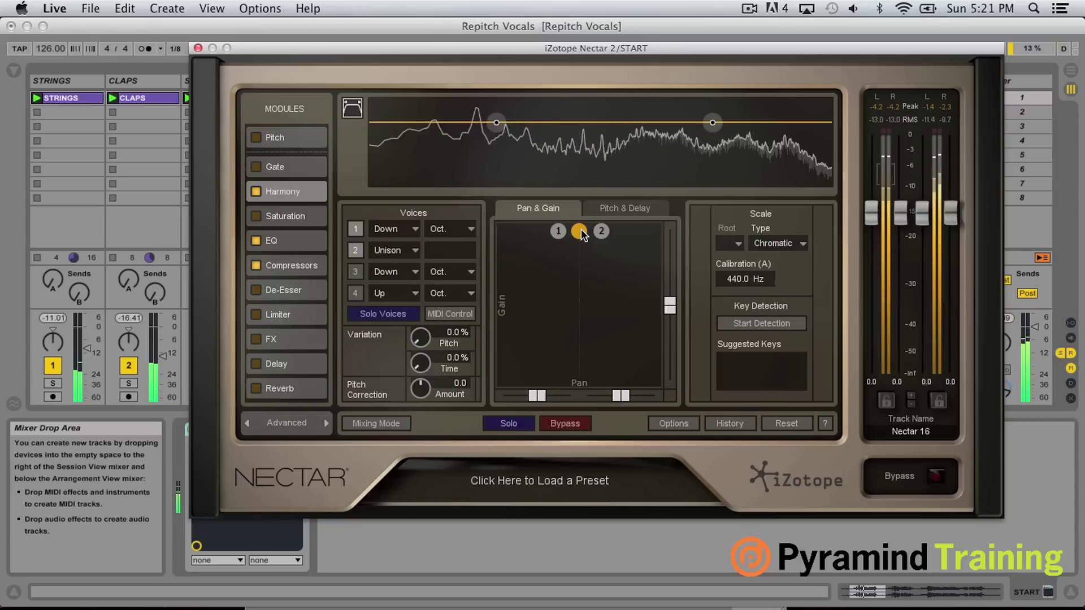
# Enable harmony voice 3 an octave up and place it near the pan centre at about -2.8 dB.
pyautogui.click(410, 273)
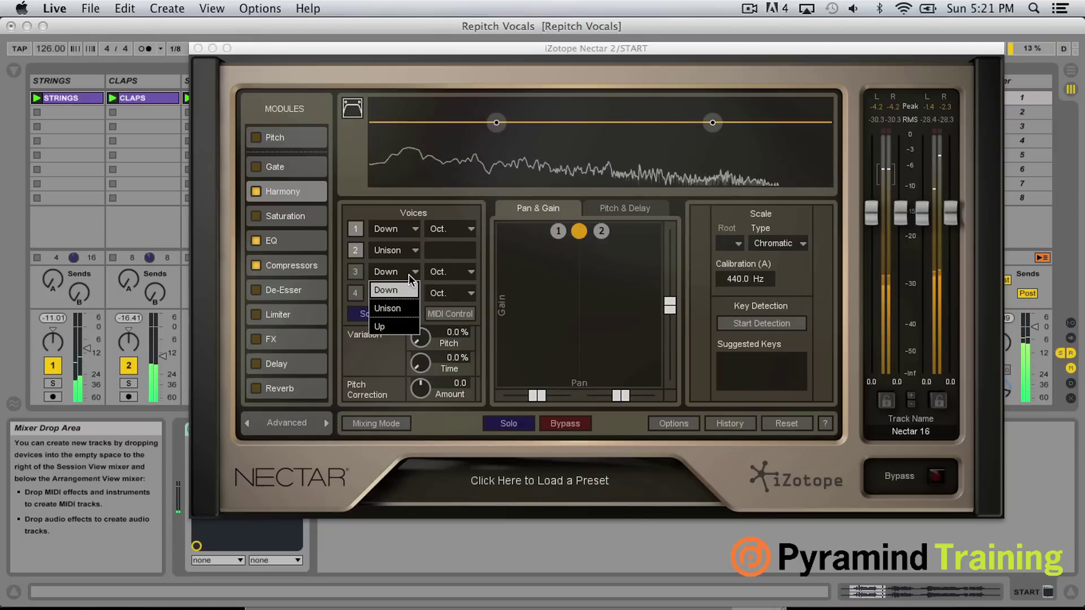
pyautogui.click(389, 326)
pyautogui.click(356, 277)
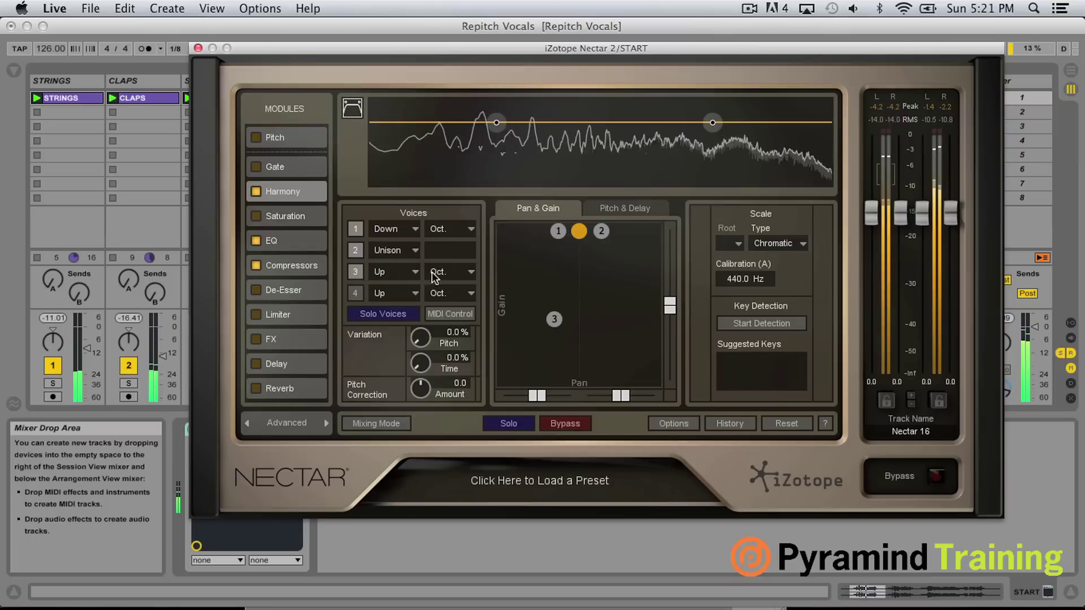
pyautogui.moveTo(565, 320); pyautogui.dragTo(583, 260)
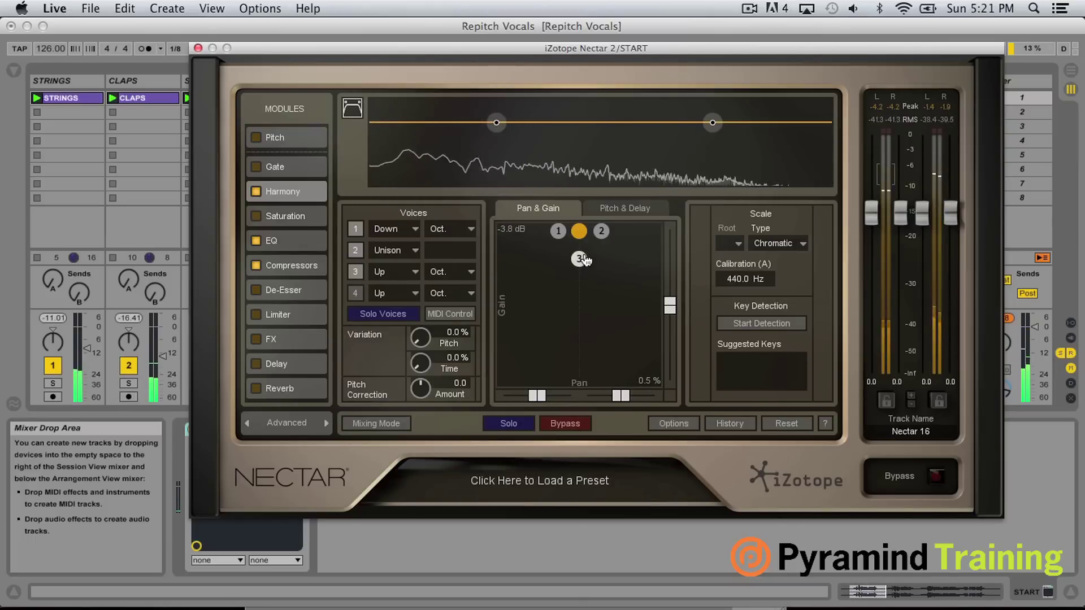
pyautogui.moveTo(586, 260); pyautogui.dragTo(584, 255)
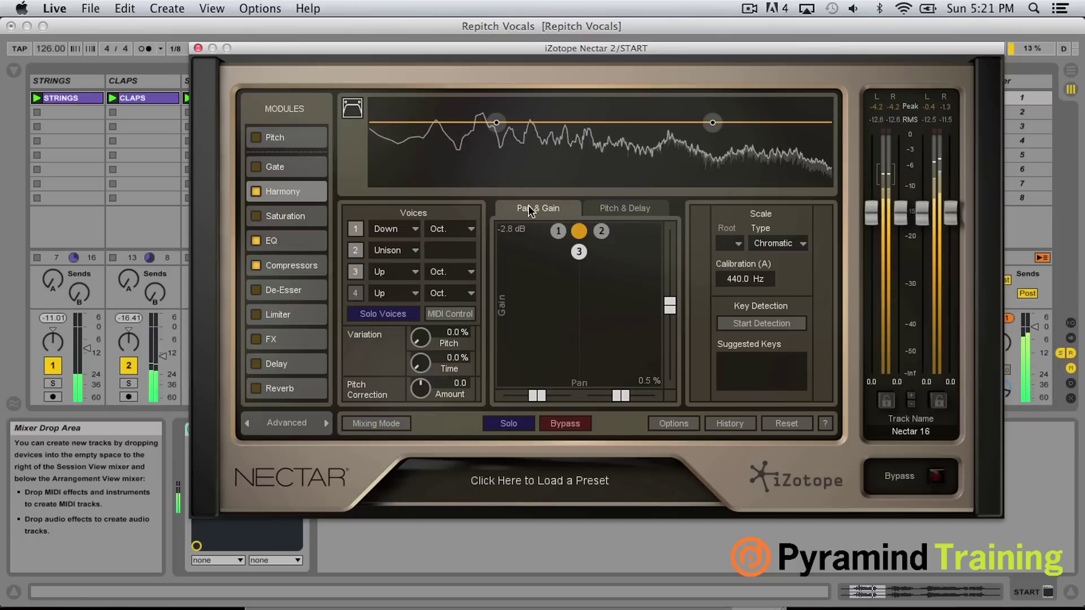
# Widen the harmony delay range and stagger the voices, with voice 1 at about 72 ms, voice 3 at about 29 ms and voice 2 shortest.
pyautogui.click(645, 208)
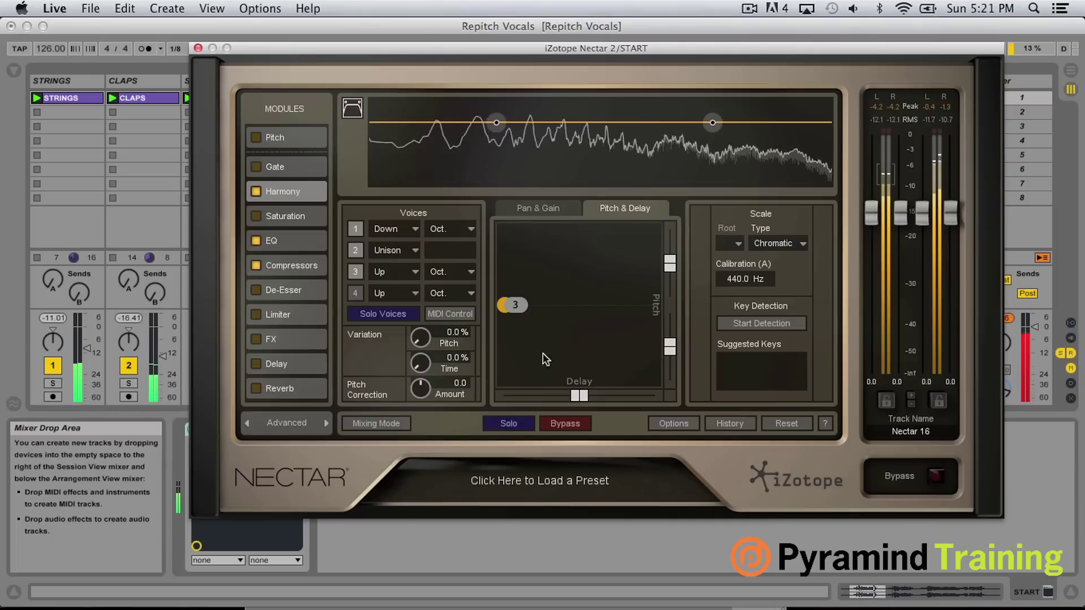
pyautogui.moveTo(581, 391); pyautogui.dragTo(653, 391)
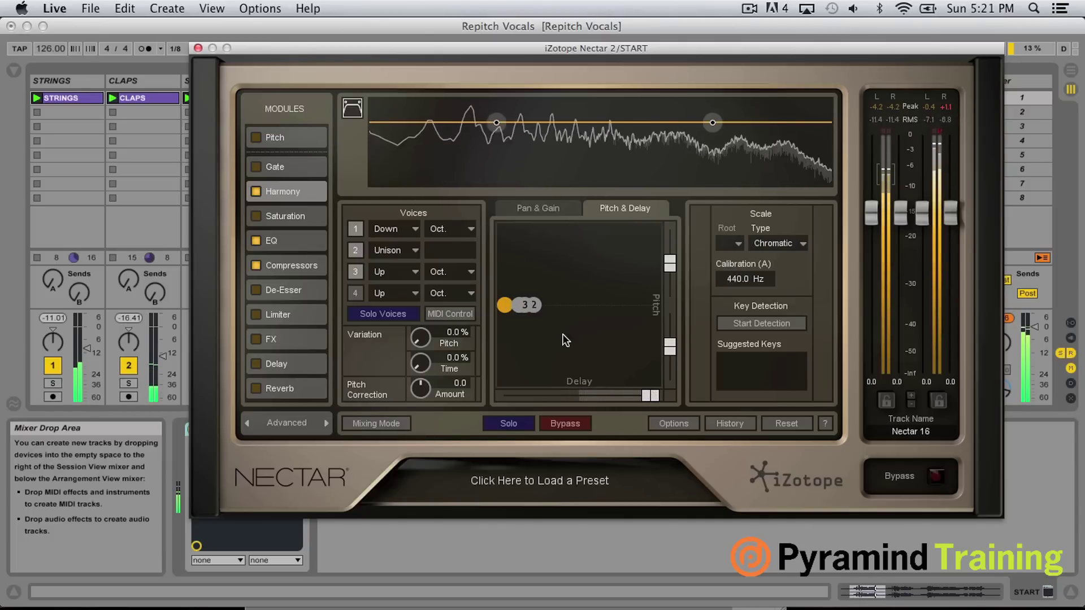
pyautogui.moveTo(523, 312)
pyautogui.moveTo(522, 312); pyautogui.dragTo(621, 312)
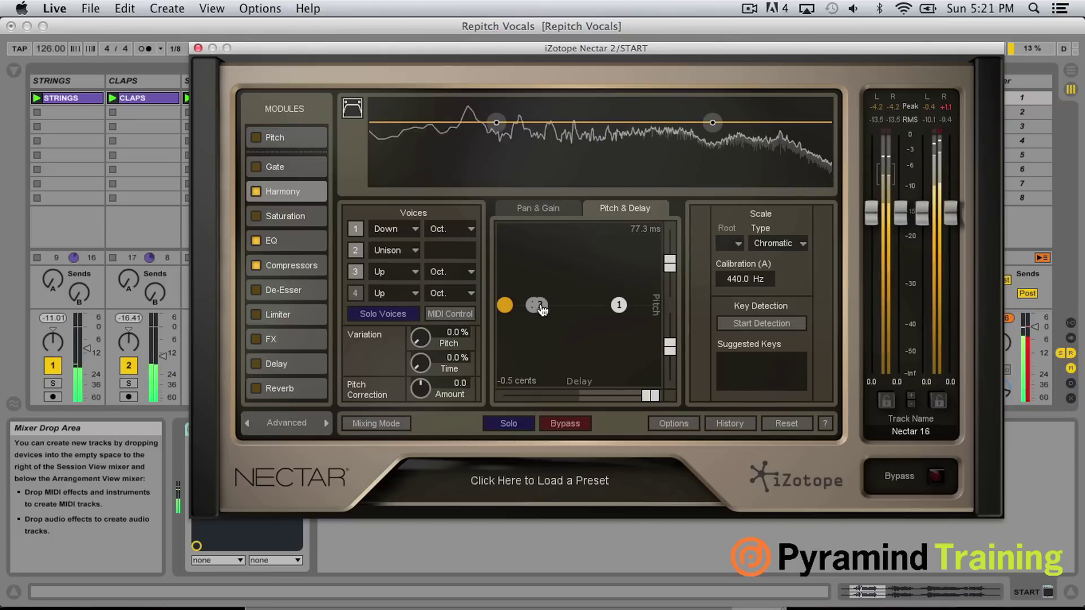
pyautogui.moveTo(534, 306); pyautogui.dragTo(529, 303)
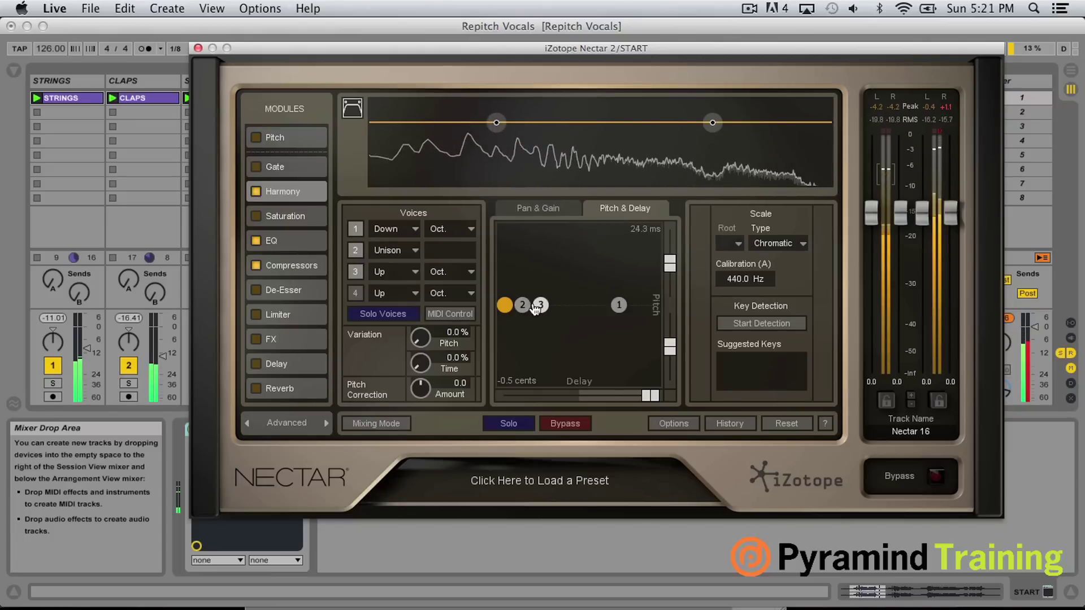
pyautogui.moveTo(619, 308); pyautogui.dragTo(610, 310)
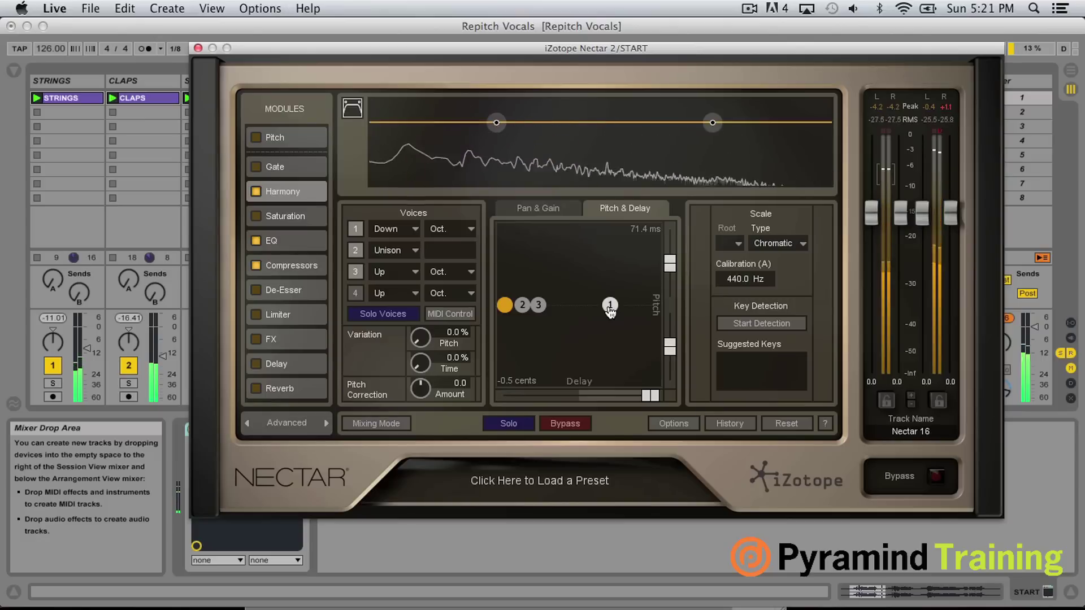
pyautogui.moveTo(538, 306)
pyautogui.mouseDown()
pyautogui.moveTo(524, 306)
pyautogui.moveTo(551, 298)
pyautogui.moveTo(554, 237)
pyautogui.moveTo(562, 382)
pyautogui.moveTo(550, 314)
pyautogui.mouseUp()
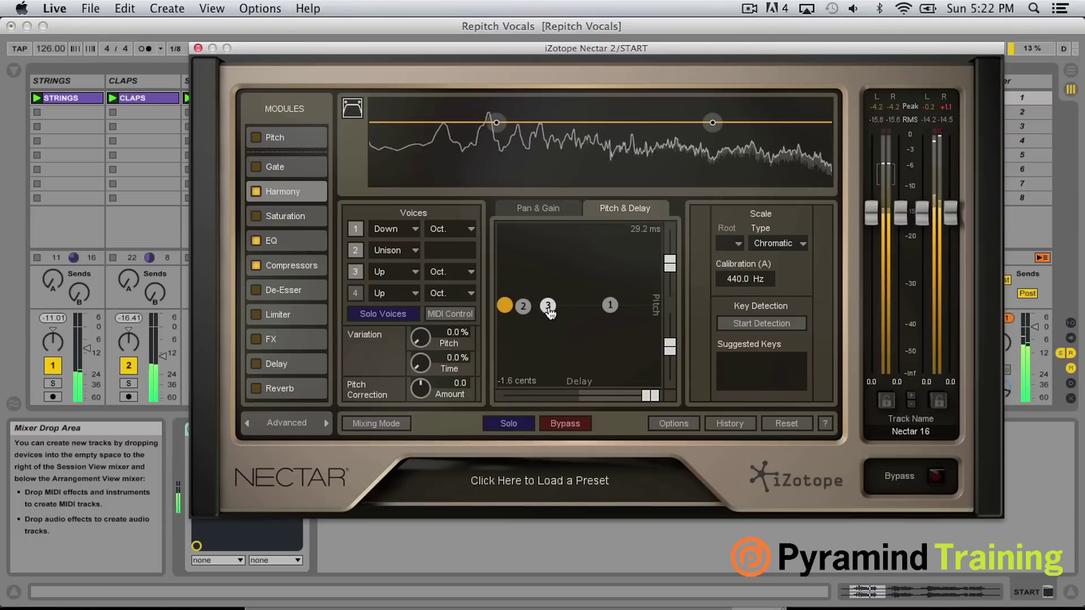
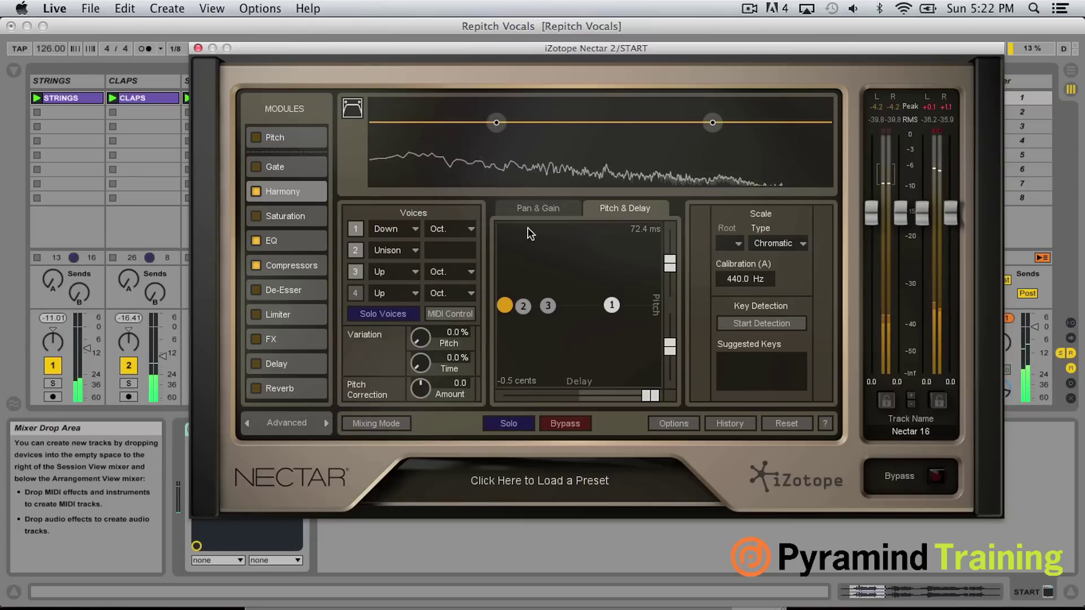
# Narrow the panning of harmony voices 1 and 2, bringing voice 2 to about 22.2 %, and close the Nectar window.
pyautogui.click(538, 208)
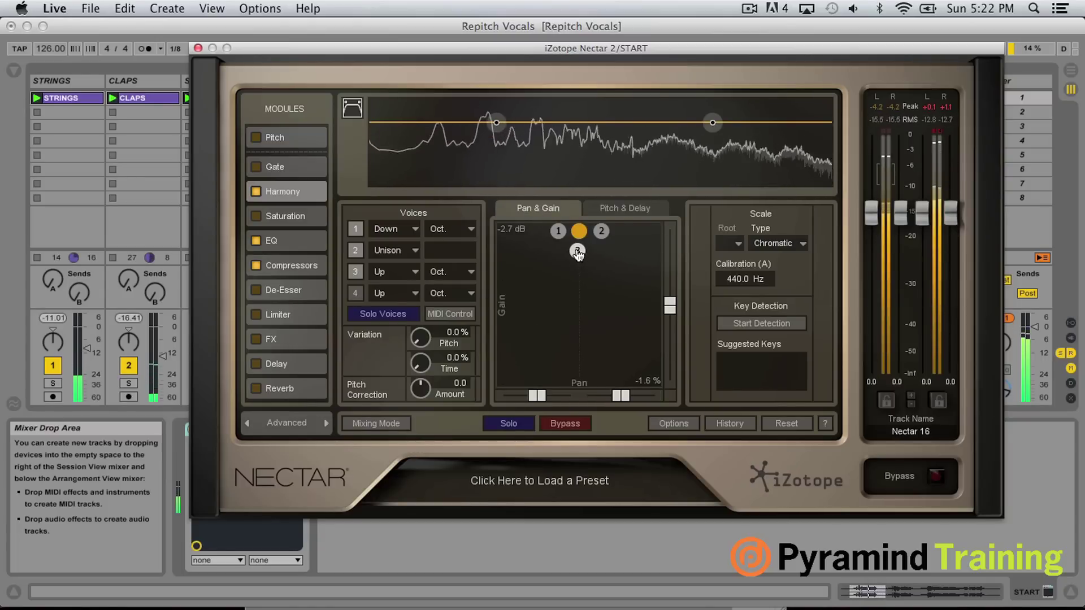
pyautogui.moveTo(558, 231); pyautogui.dragTo(594, 236)
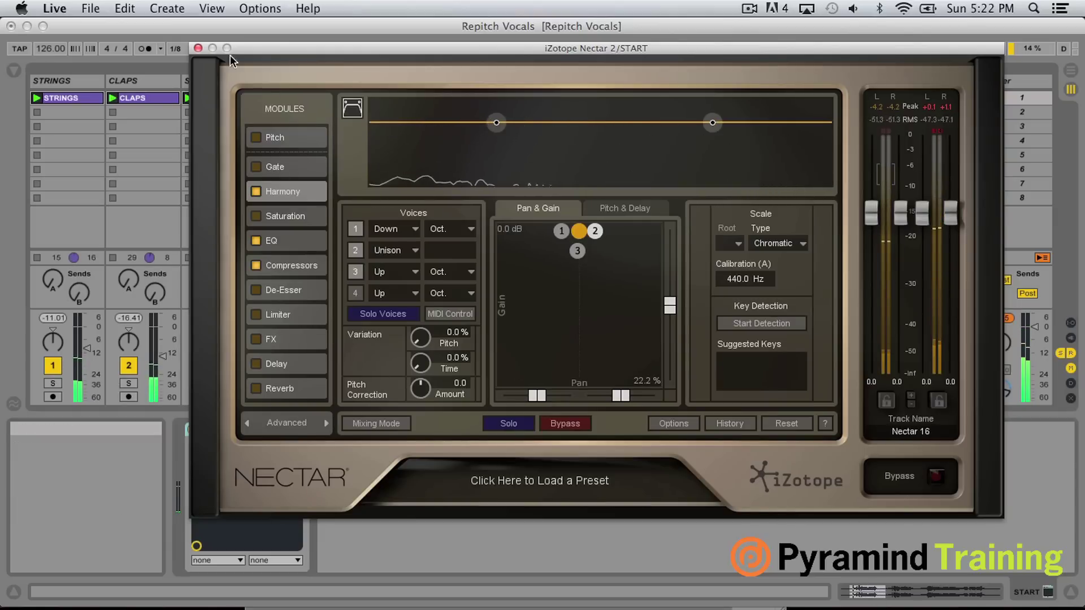
pyautogui.click(198, 48)
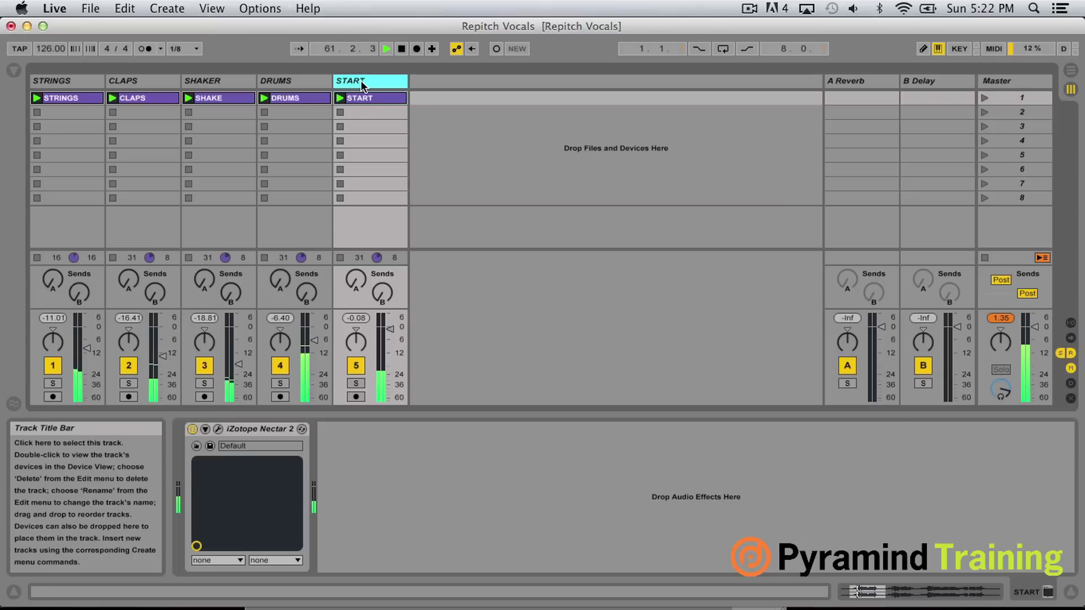
# Duplicate the START track, reset the copied clip's transposition to 0 st and turn off the copy's Nectar device.
pyautogui.press('super+d')
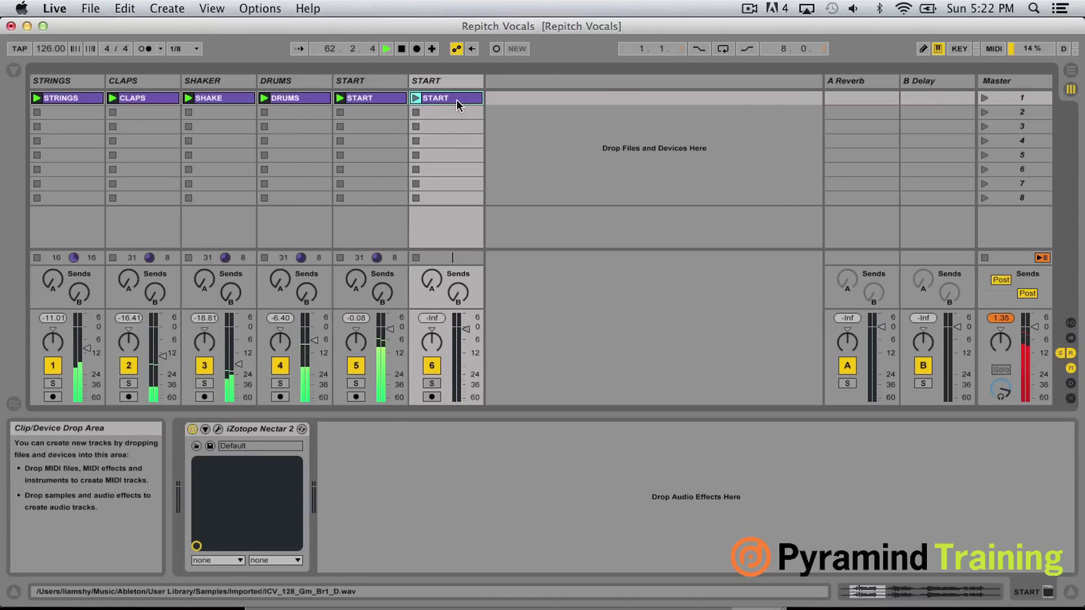
pyautogui.doubleClick(456, 100)
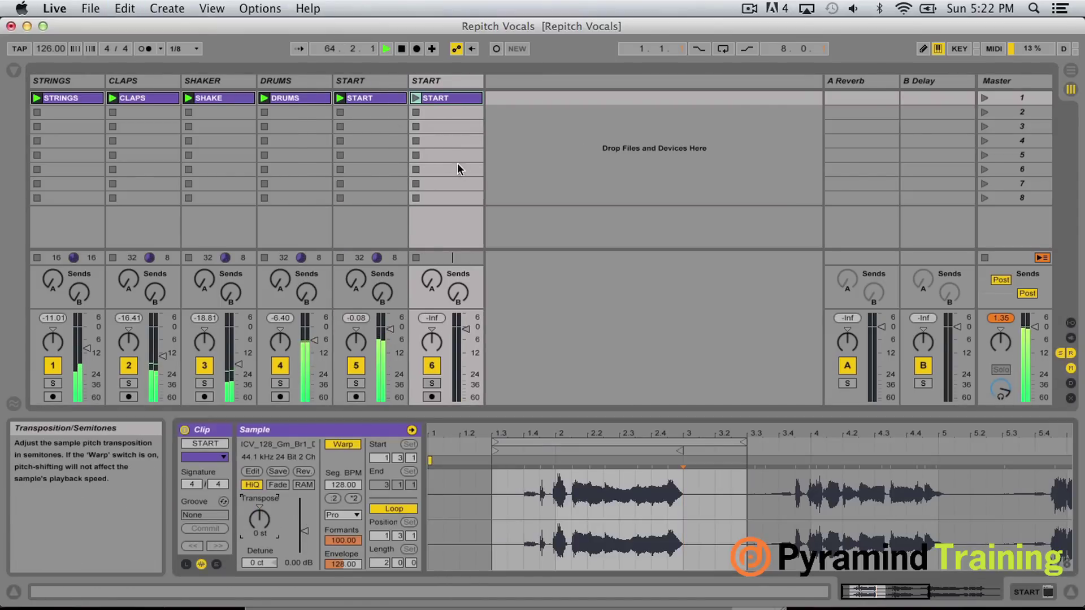
pyautogui.click(460, 79)
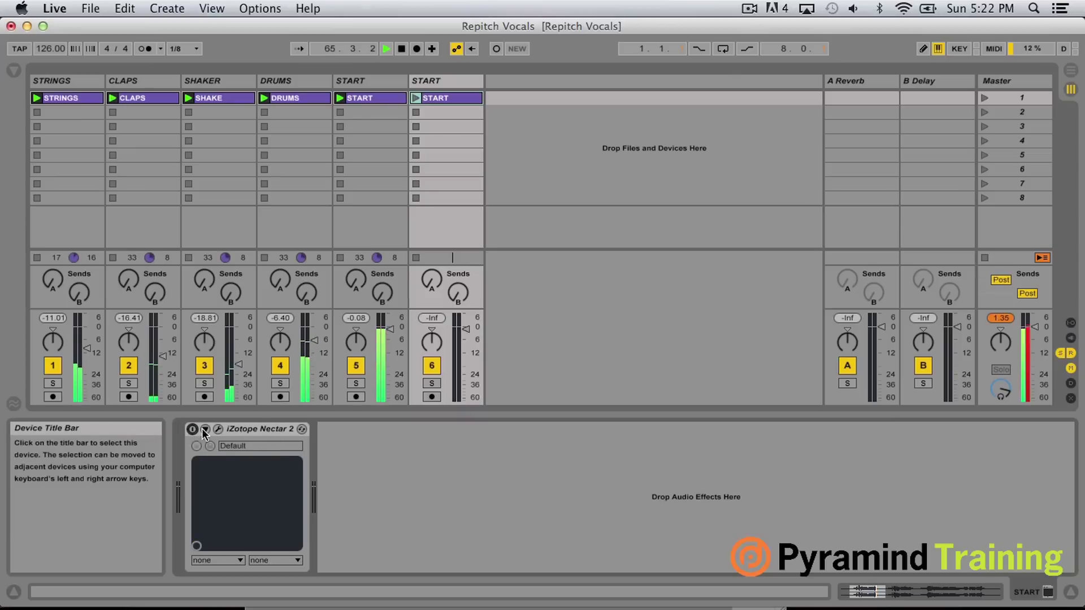
# Launch the duplicated START clip, restart playback and lower its track volume to about -5.0 dB.
pyautogui.click(416, 97)
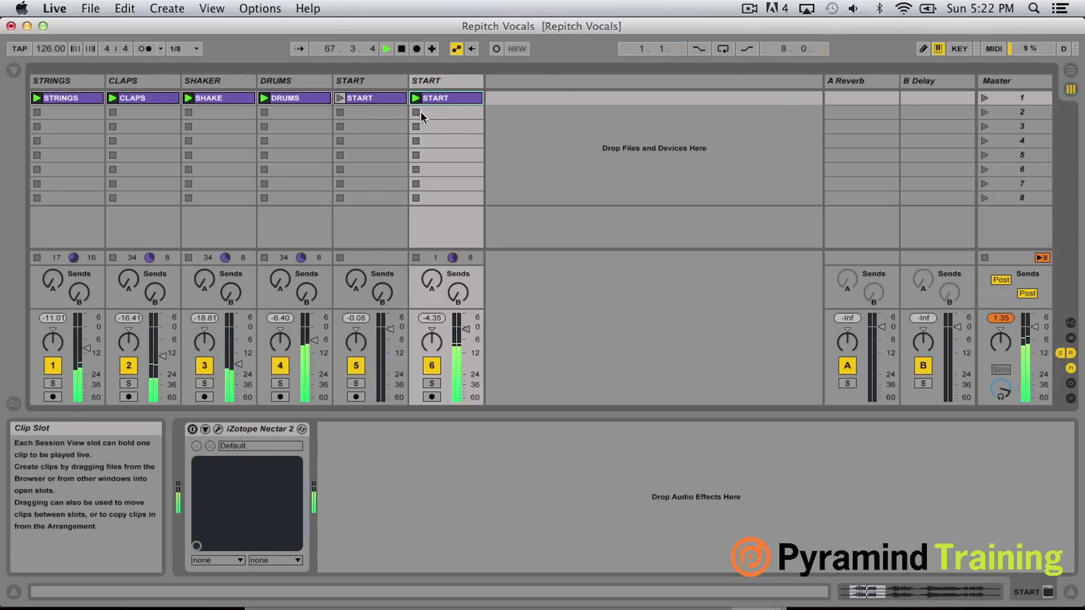
pyautogui.press('space')
pyautogui.press('space')
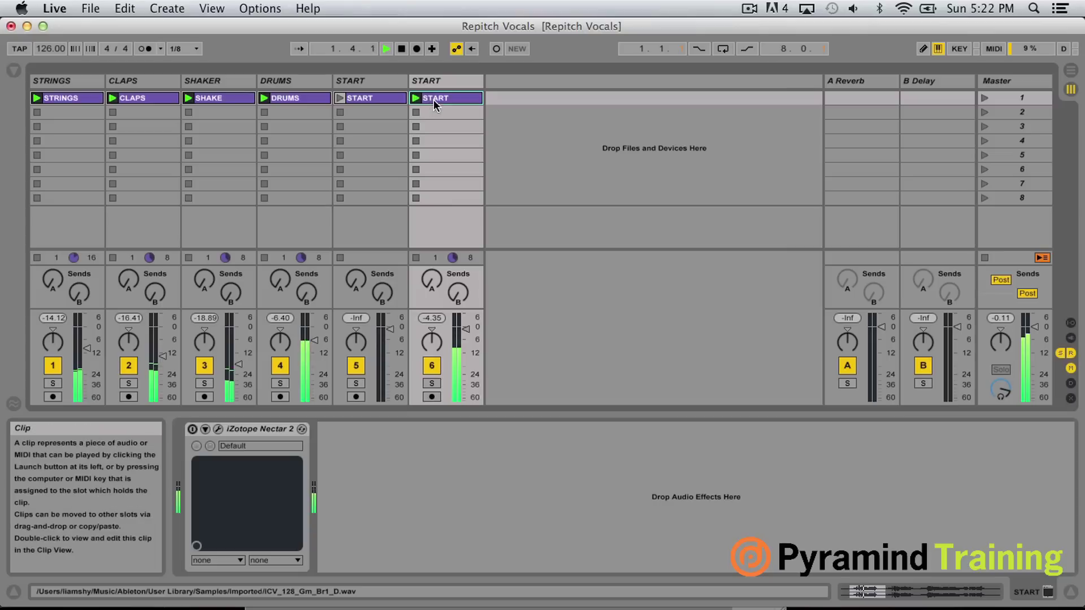
pyautogui.moveTo(466, 329); pyautogui.dragTo(467, 338)
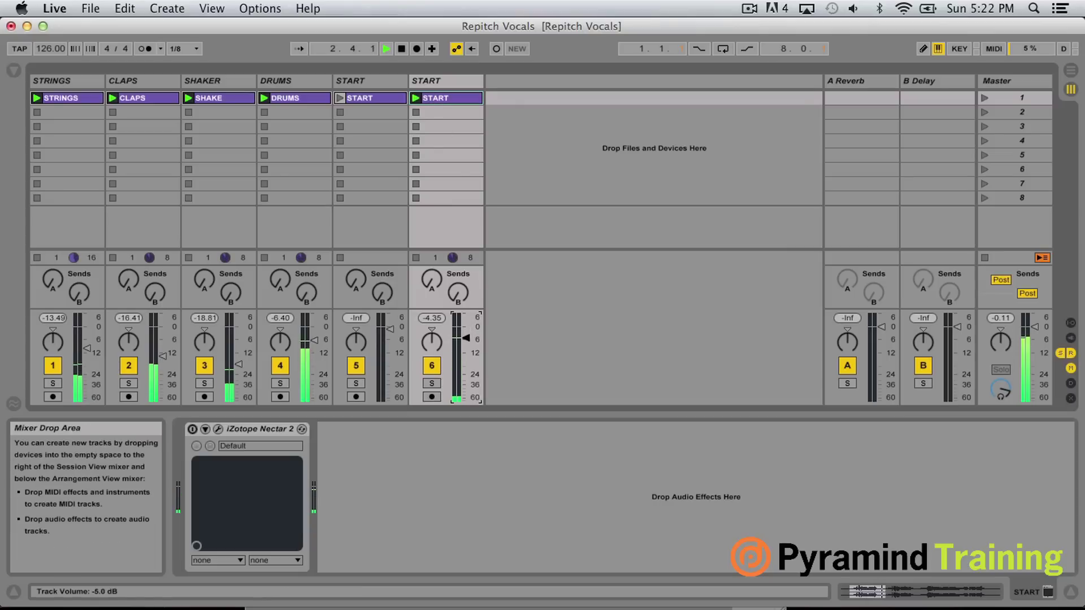
# Audition the original START clip alone, layer the duplicate with it from scene 1 and lower the original track's volume to about -2.3 dB.
pyautogui.click(415, 113)
pyautogui.click(339, 99)
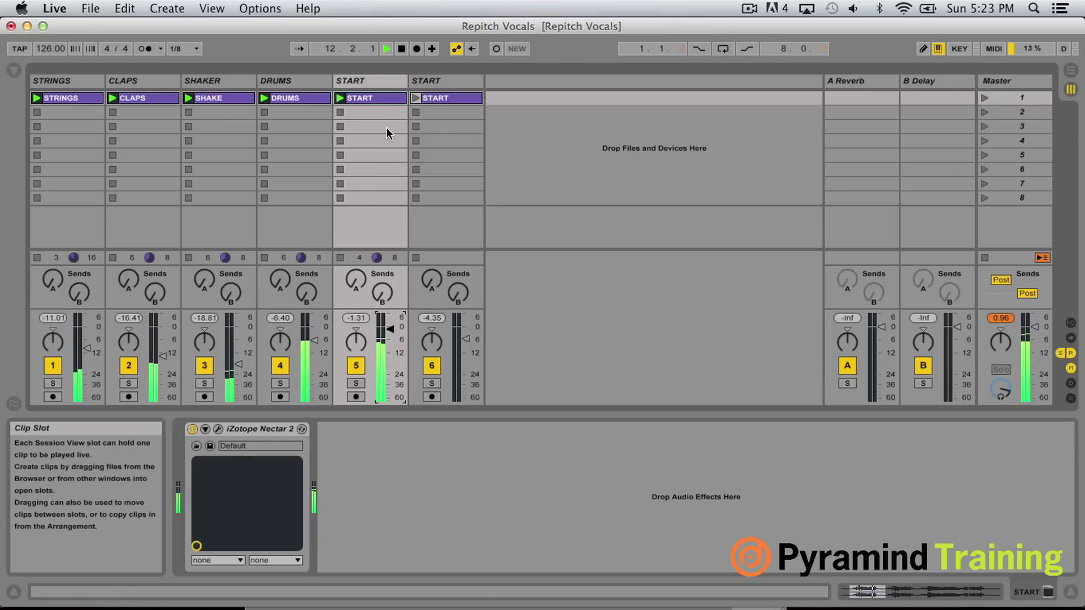
pyautogui.click(387, 97)
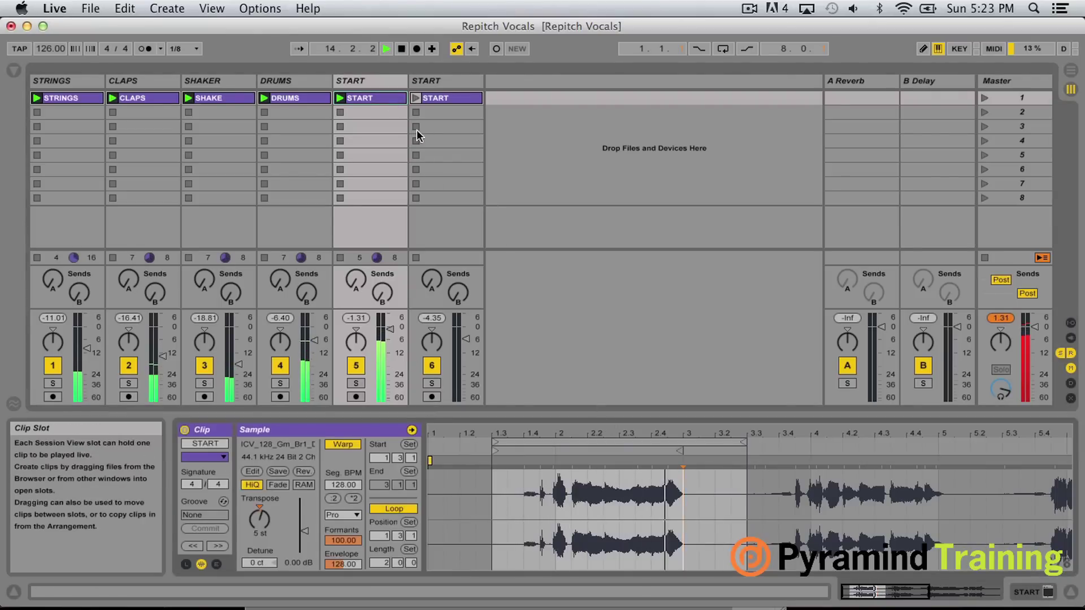
pyautogui.click(416, 98)
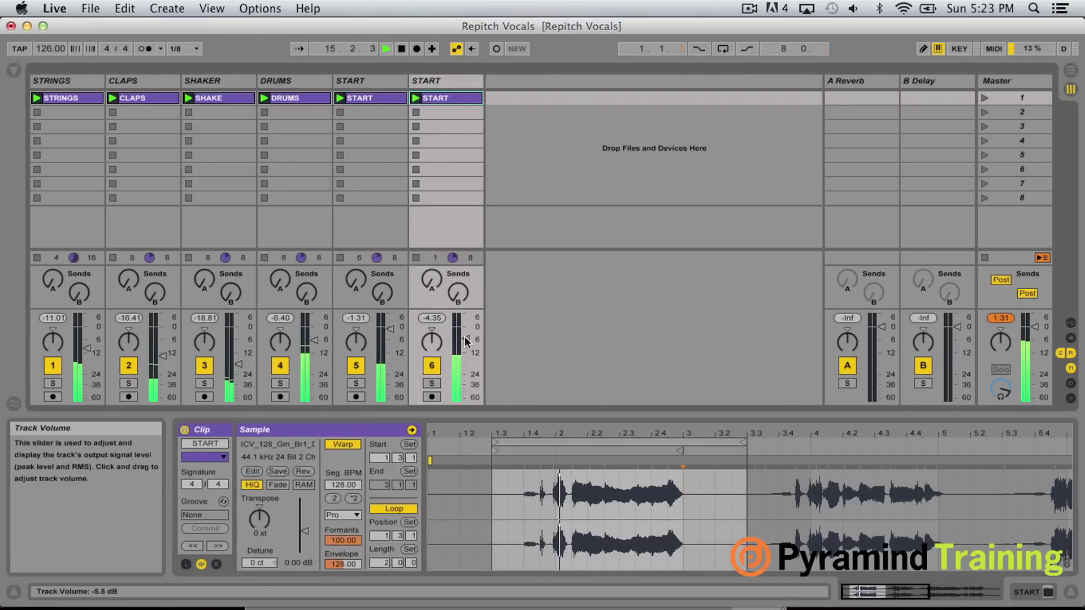
pyautogui.click(984, 98)
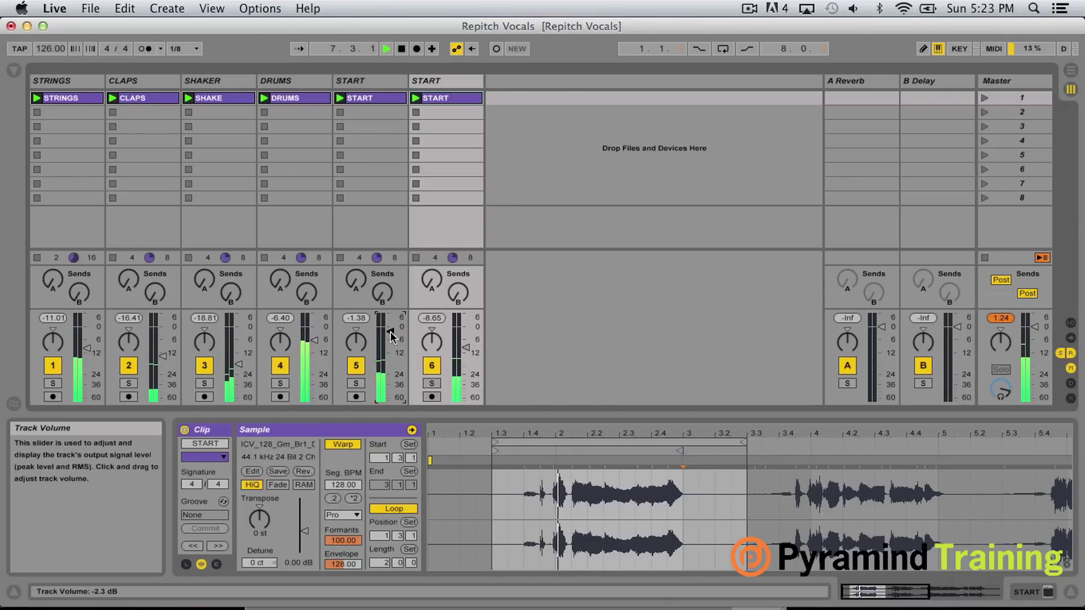
# Select both START vocal tracks and combine them into one group track.
pyautogui.click(367, 81)
pyautogui.keyDown('shift'); pyautogui.click(439, 79); pyautogui.keyUp('shift')
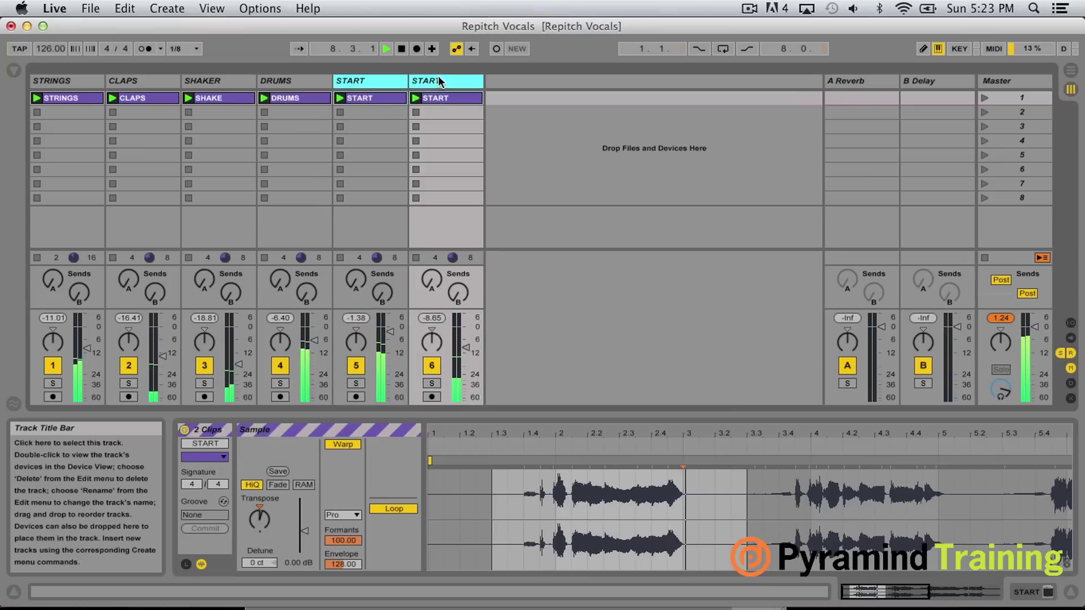
pyautogui.press('super+g')
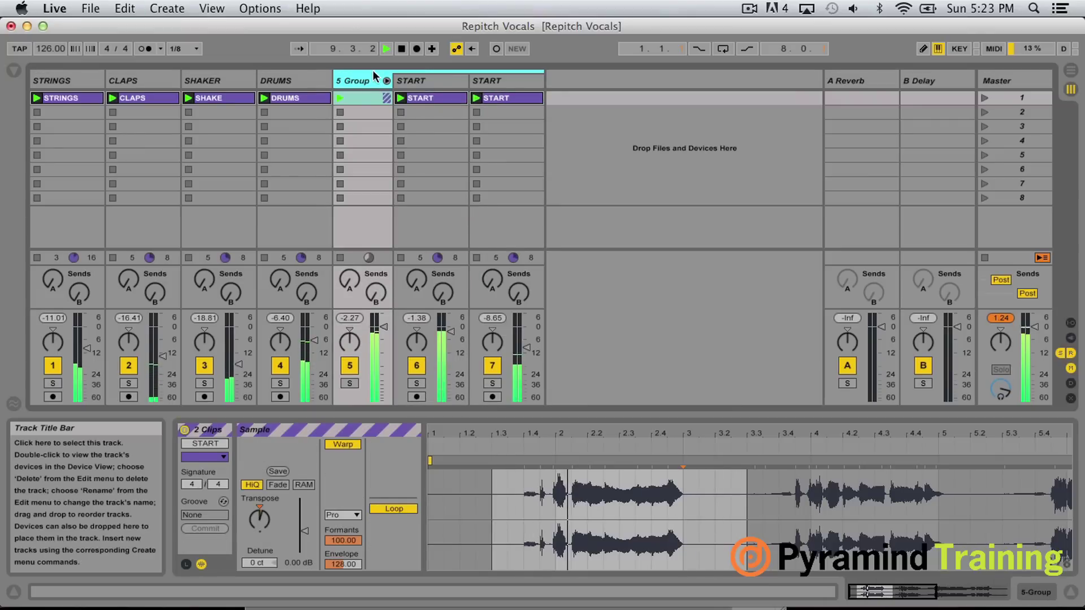
# Search the browser for "COMPRESS" and add the Glue Compressor to the vocal group track.
pyautogui.press('super+f')
pyautogui.write('C')
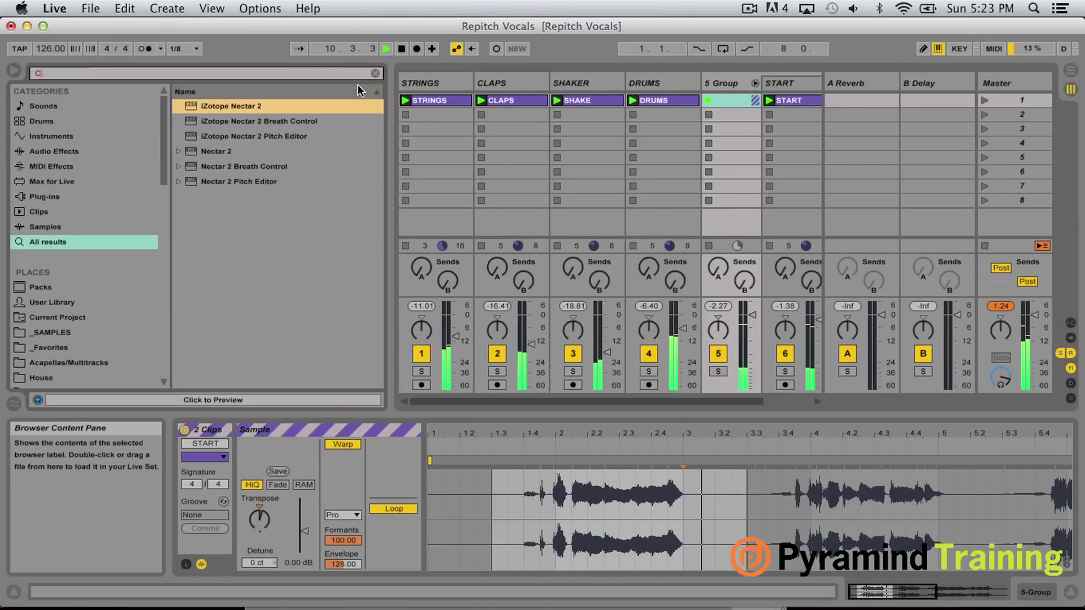
pyautogui.write('OMPRESS')
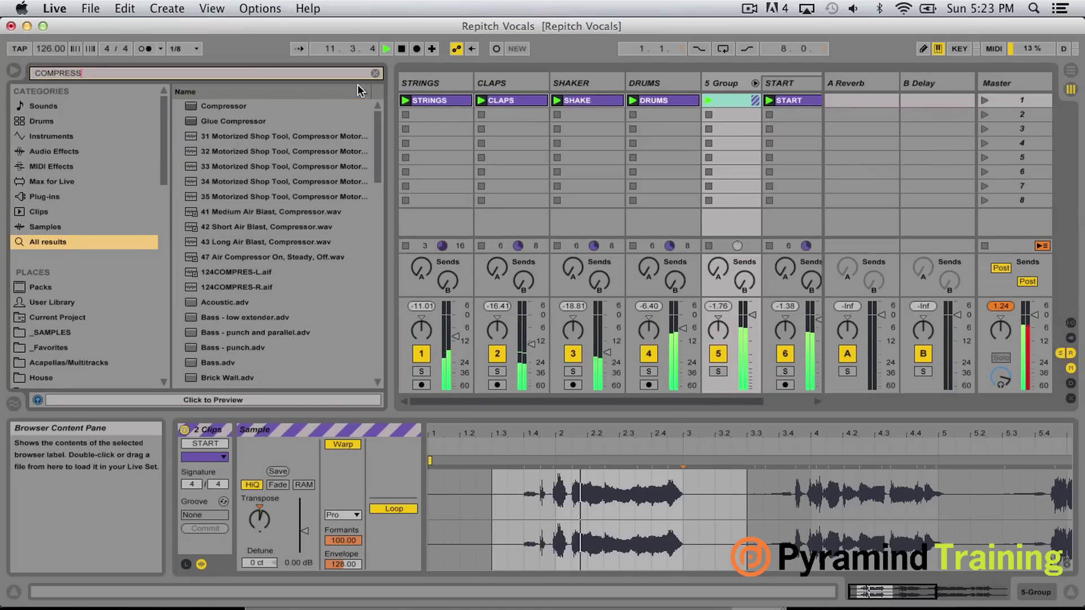
pyautogui.moveTo(223, 121); pyautogui.dragTo(729, 85)
# Set the Glue Compressor's threshold to about -13.3 dB and makeup to about 2.4 dB, and lower the group's track volume slightly.
pyautogui.moveTo(273, 536); pyautogui.dragTo(320, 531)
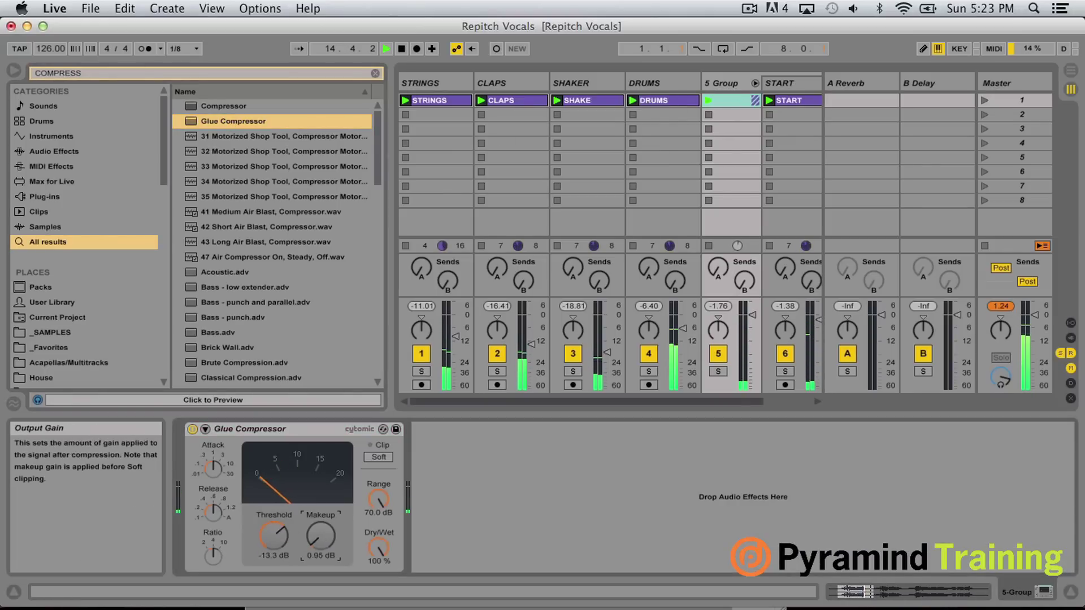
pyautogui.moveTo(752, 314); pyautogui.dragTo(752, 320)
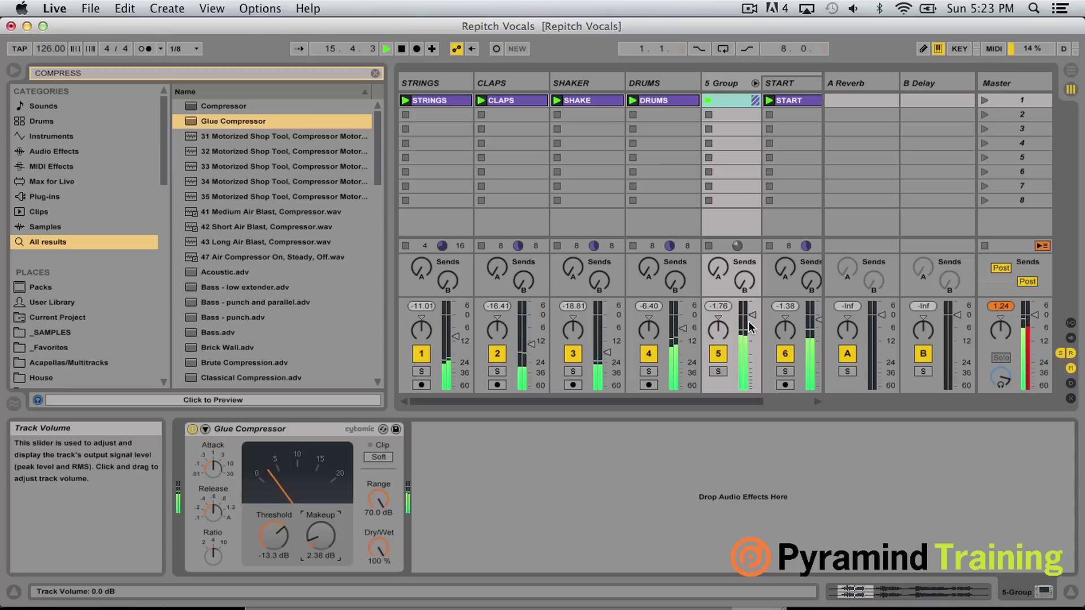